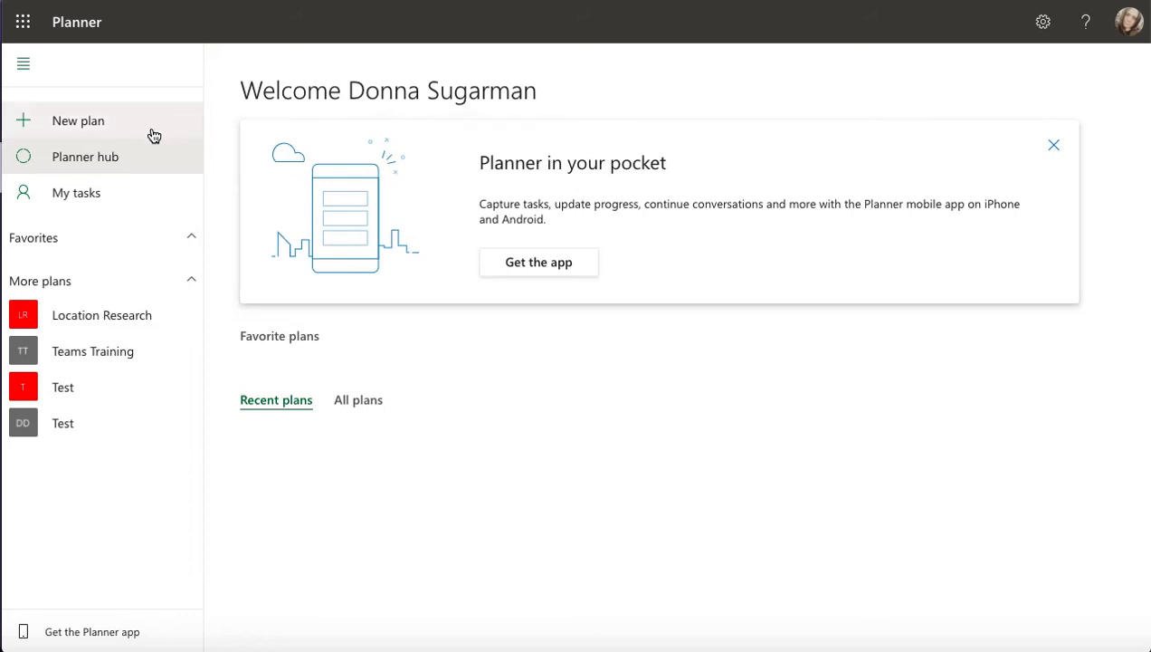
Step: Create a plan named "new plan" in the existing Teams Training group
click(89, 125)
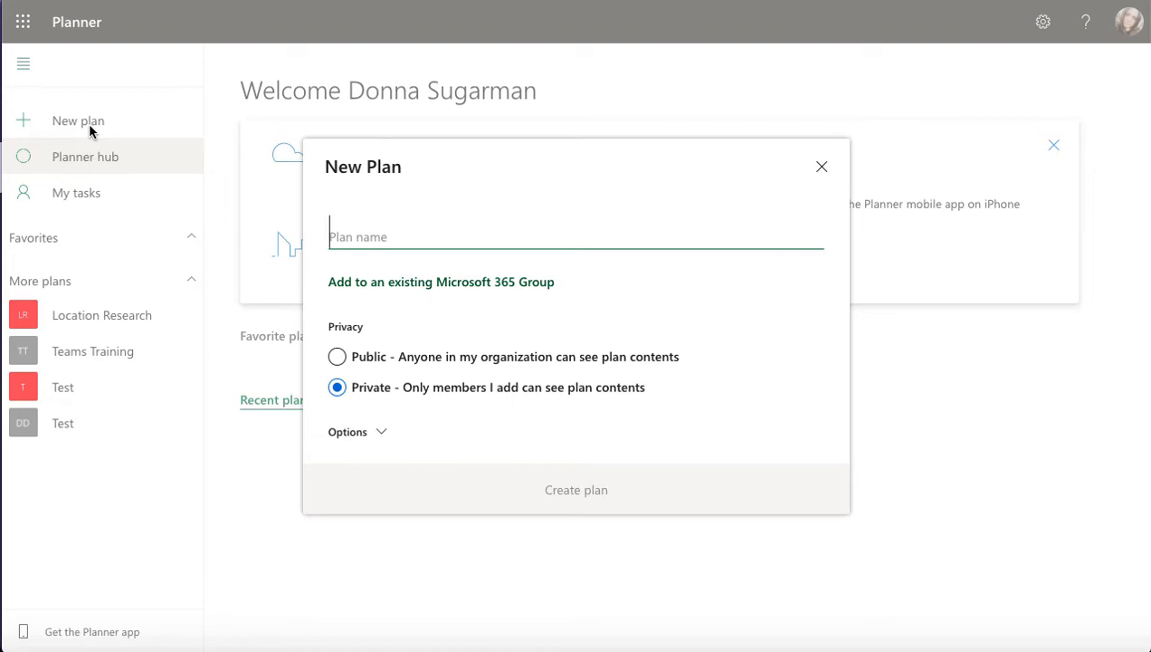
text(new plan)
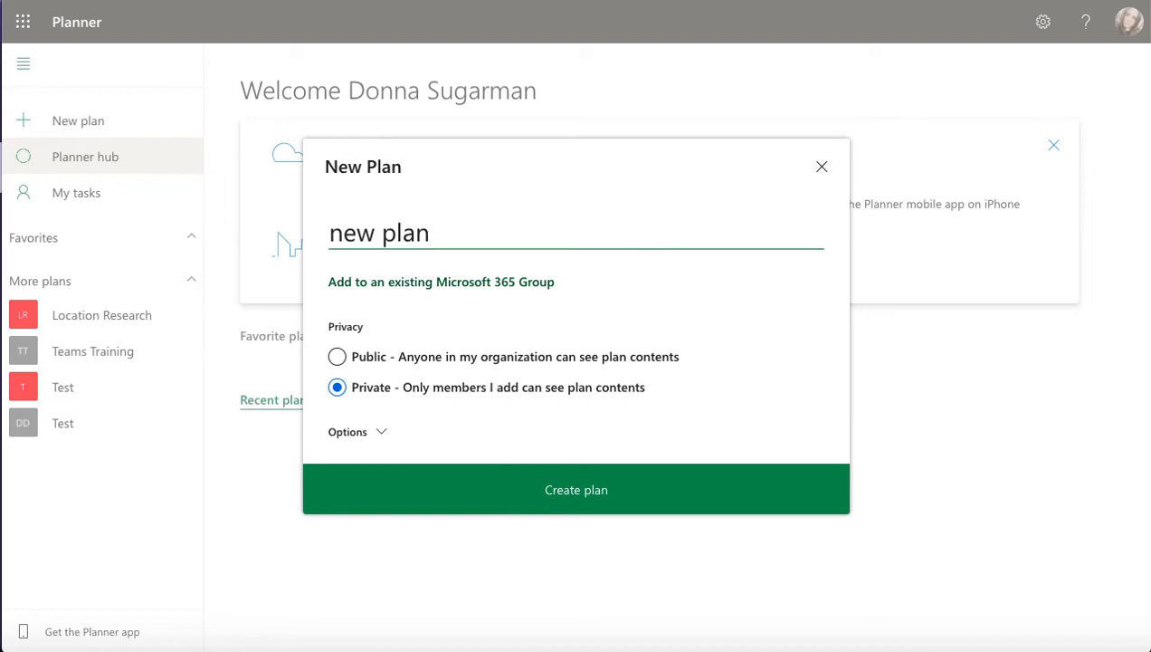
click(389, 283)
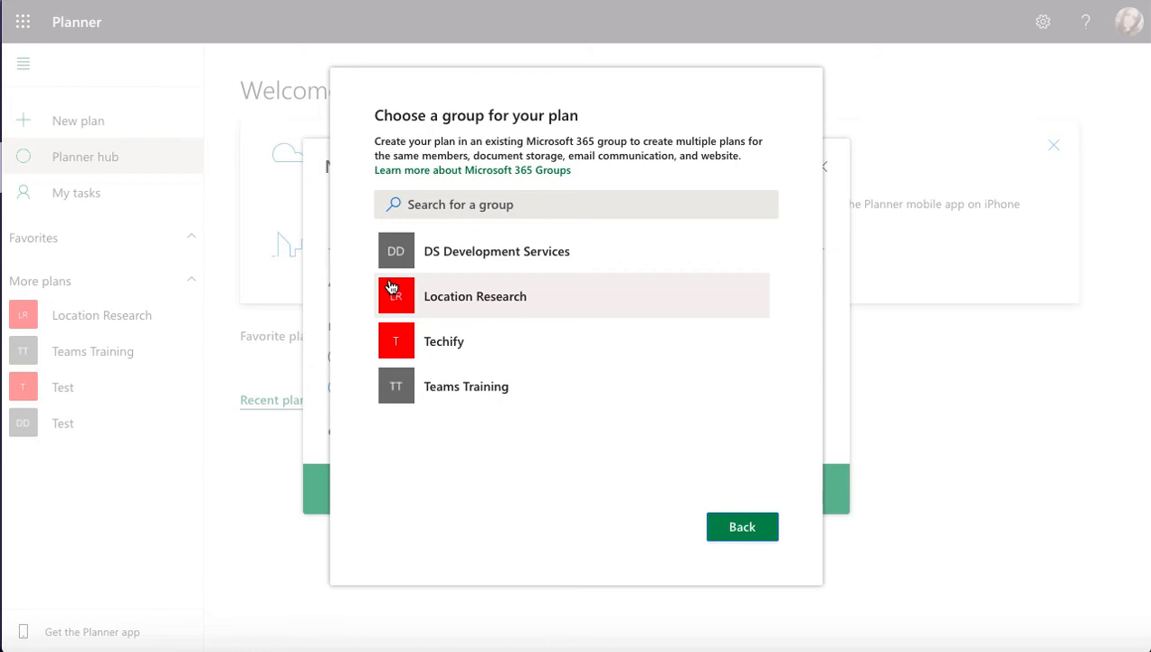
click(422, 393)
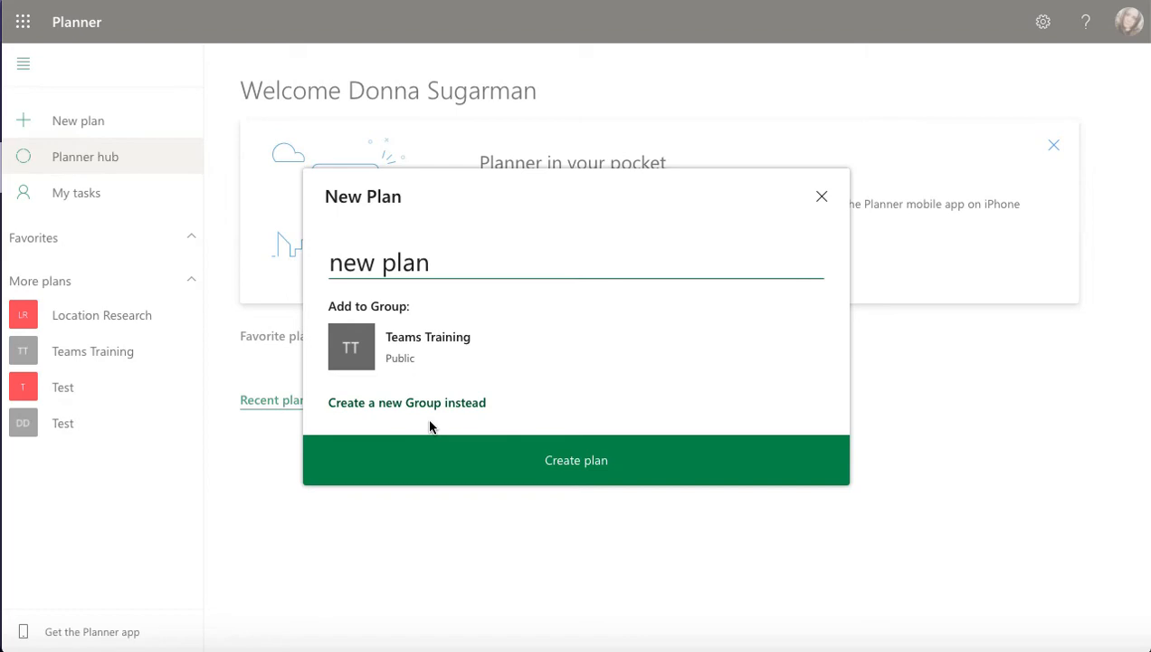
click(516, 471)
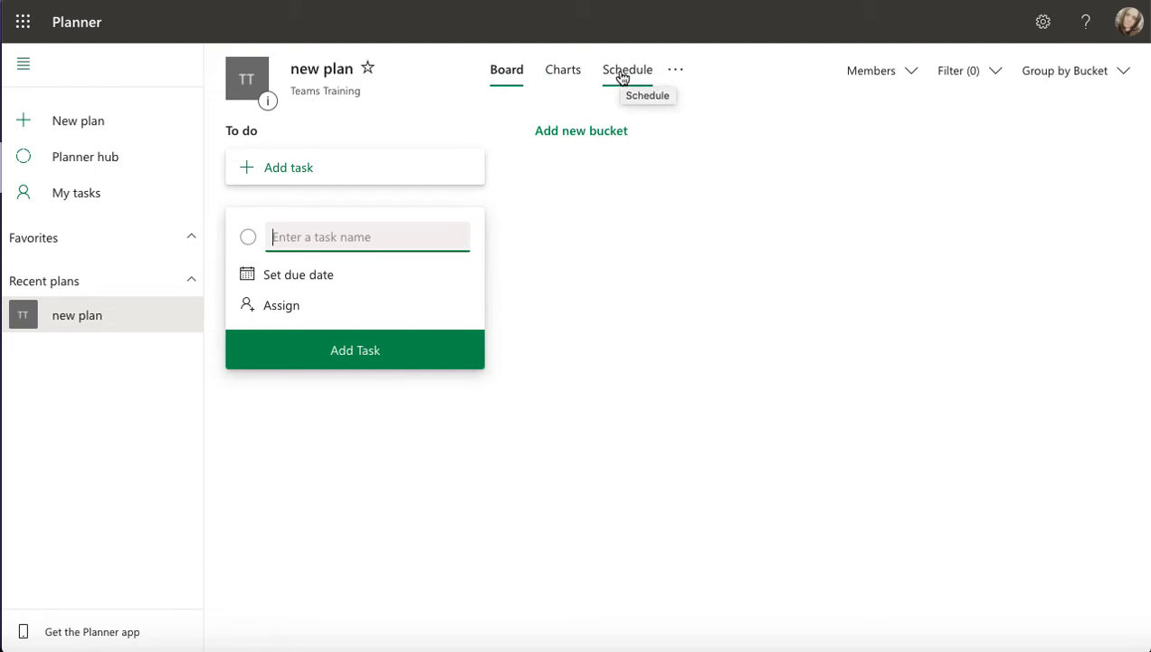
click(675, 76)
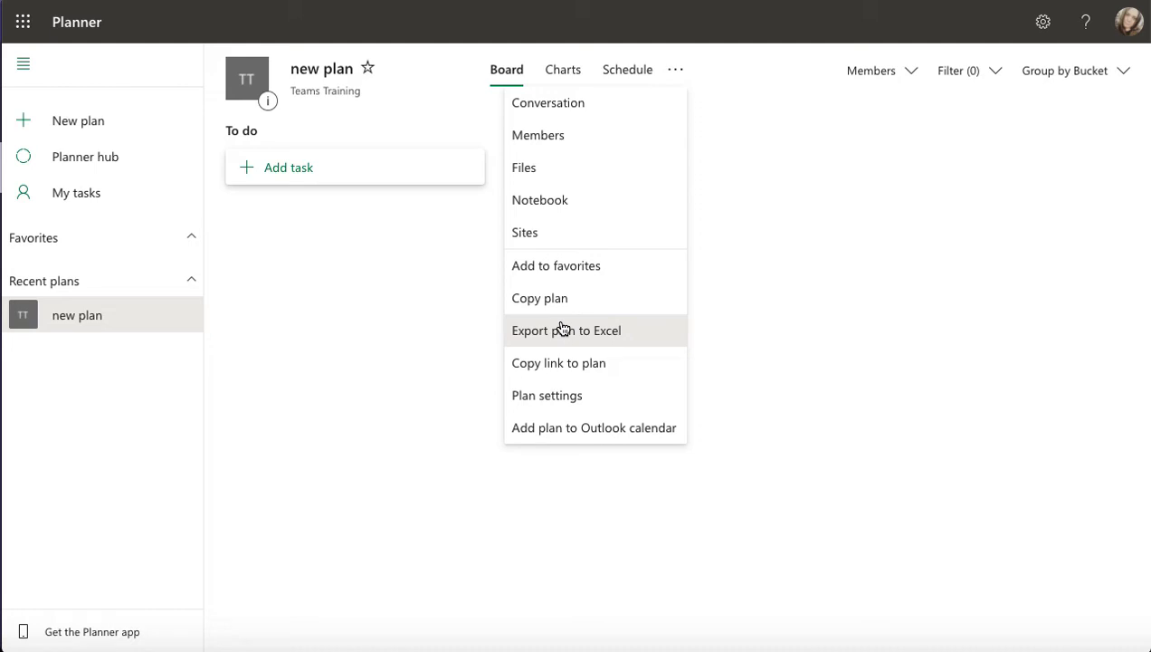
click(762, 125)
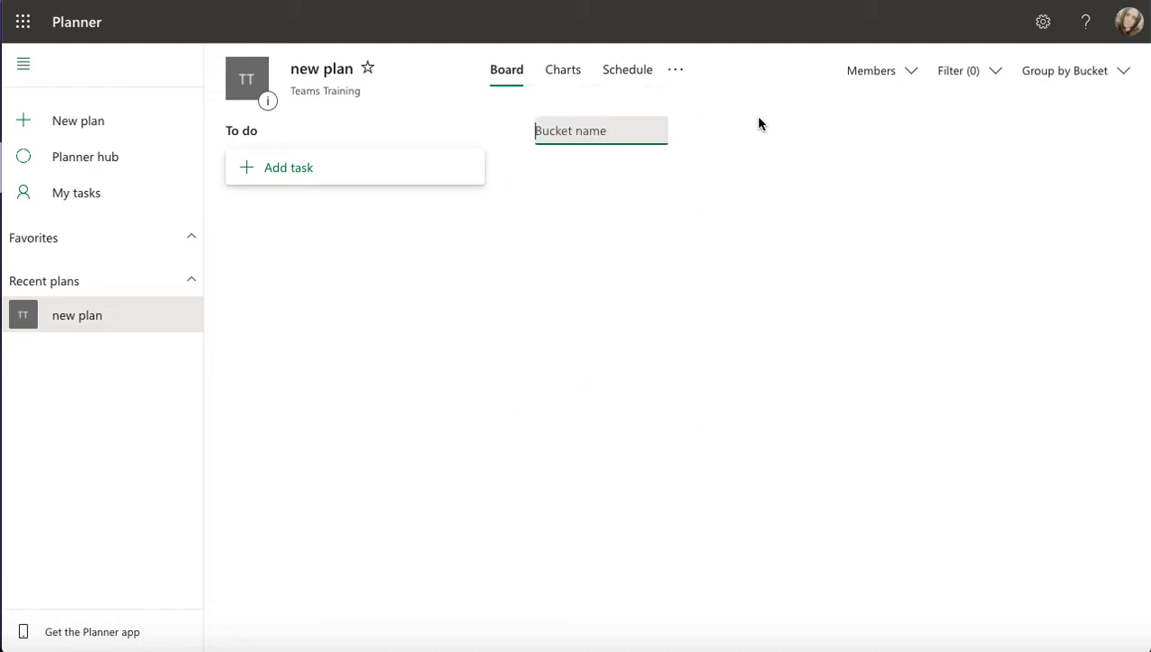
click(910, 81)
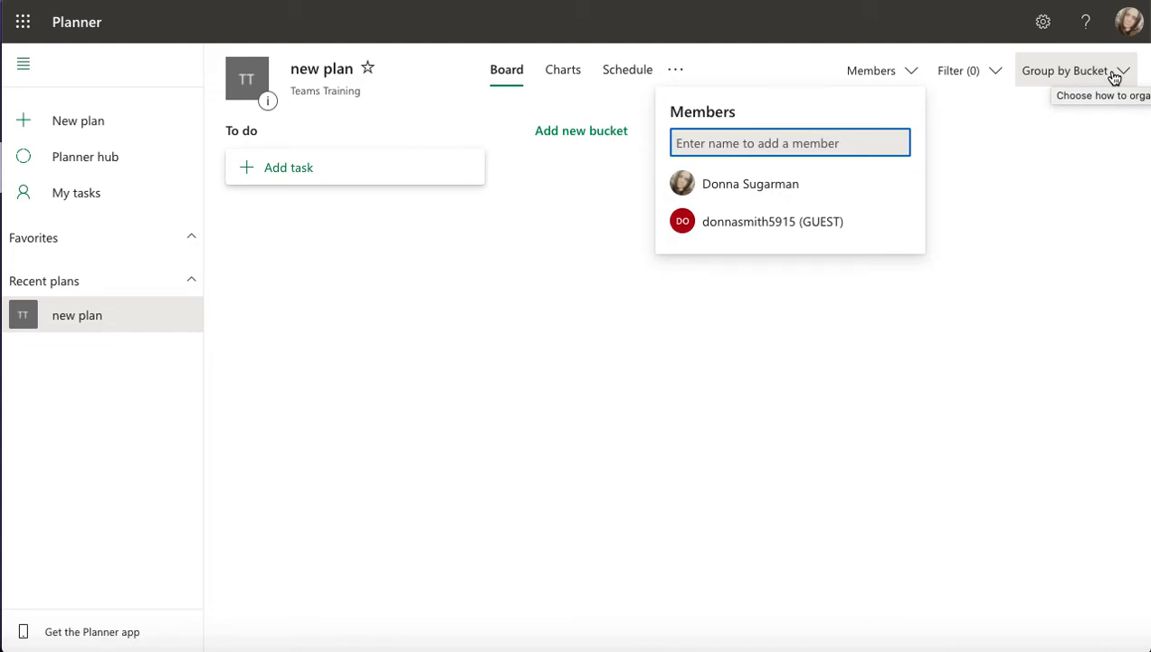
click(516, 113)
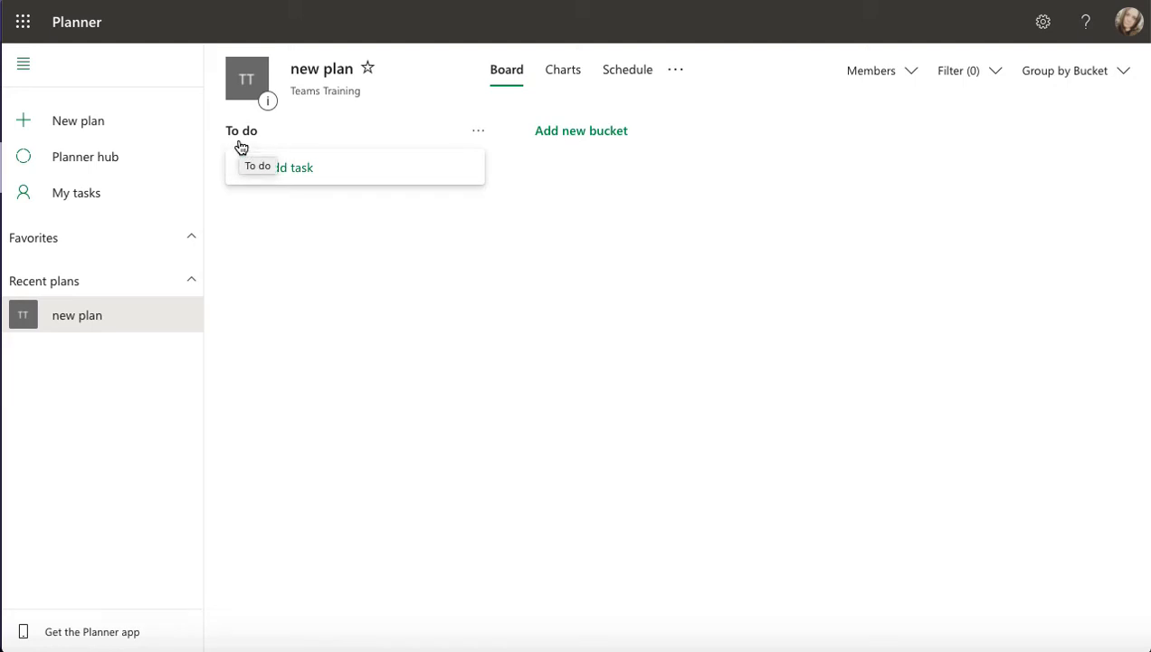
Step: Add two buckets named "In progress" and "Blocked" to the board
click(574, 138)
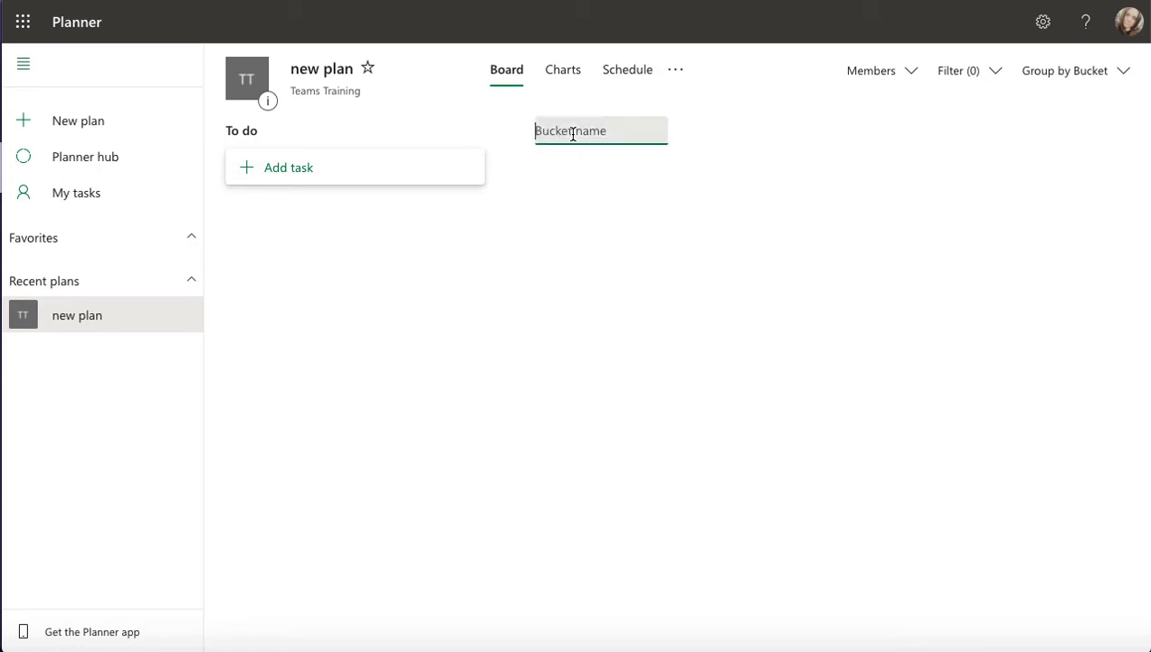
text(In progress)
key(Return)
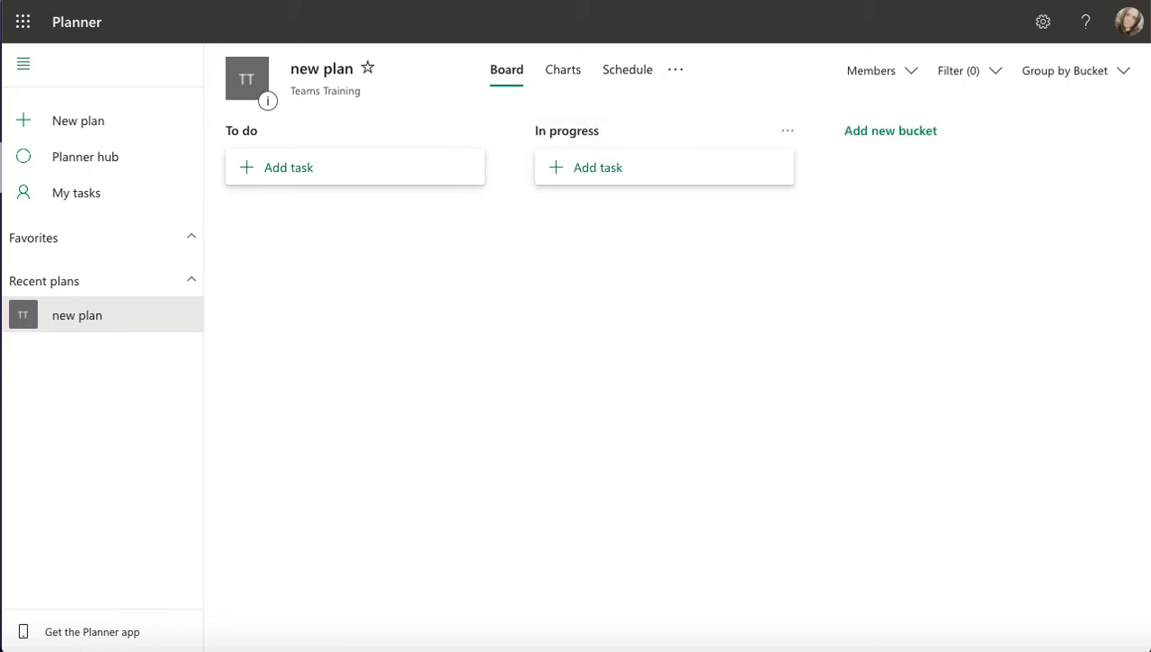
click(884, 136)
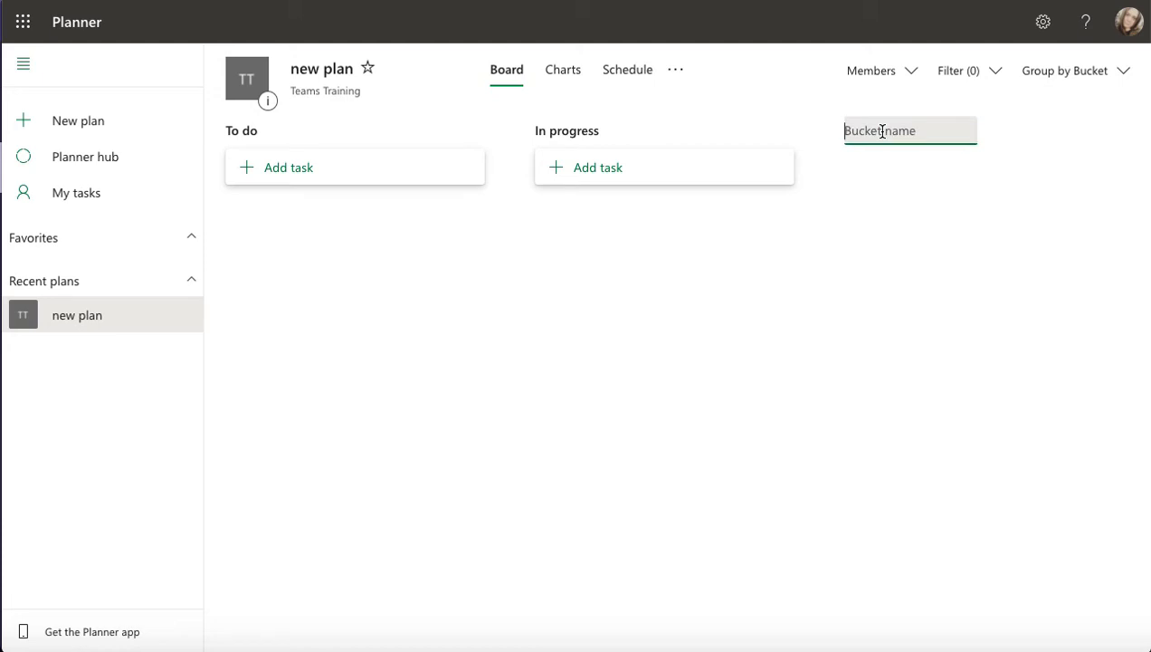
text(Blocked)
key(Return)
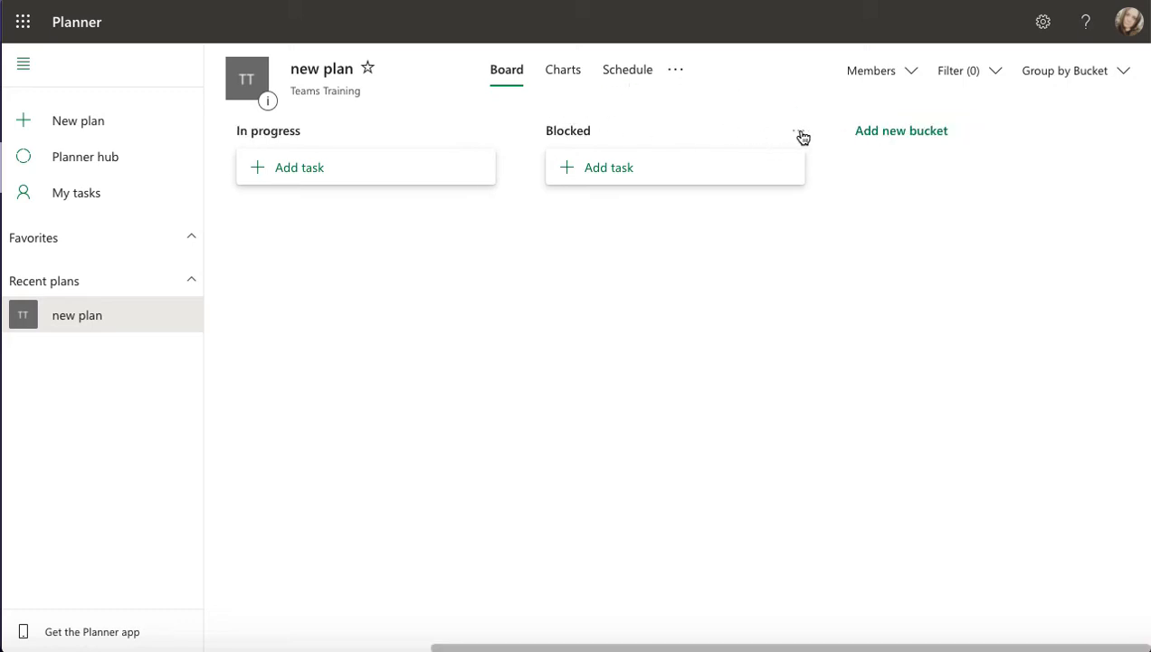
click(800, 134)
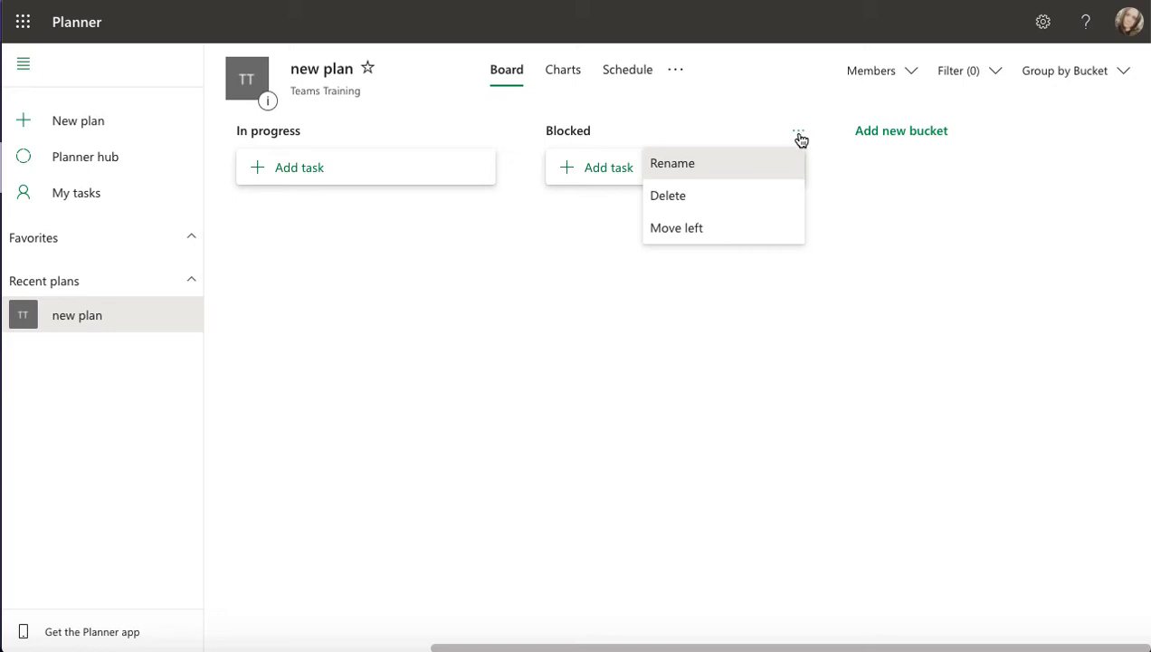
Step: Add a "Create Comms" task to the To do bucket, due 09/21 and assigned to the first listed member
drag(500, 649, 273, 650)
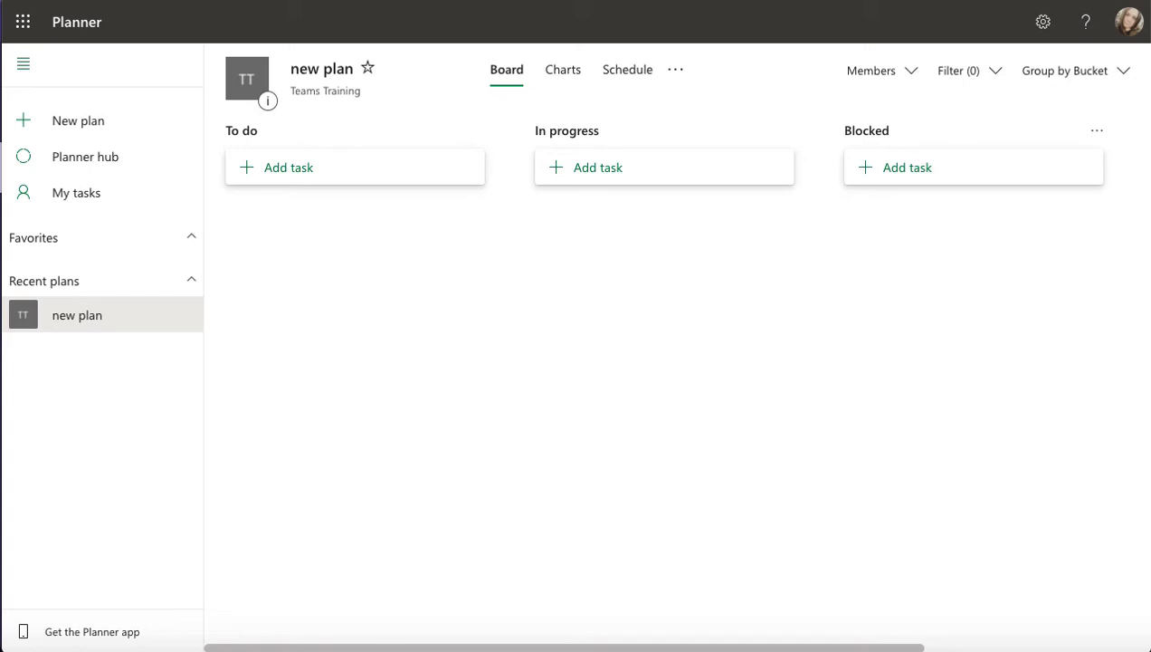
click(280, 172)
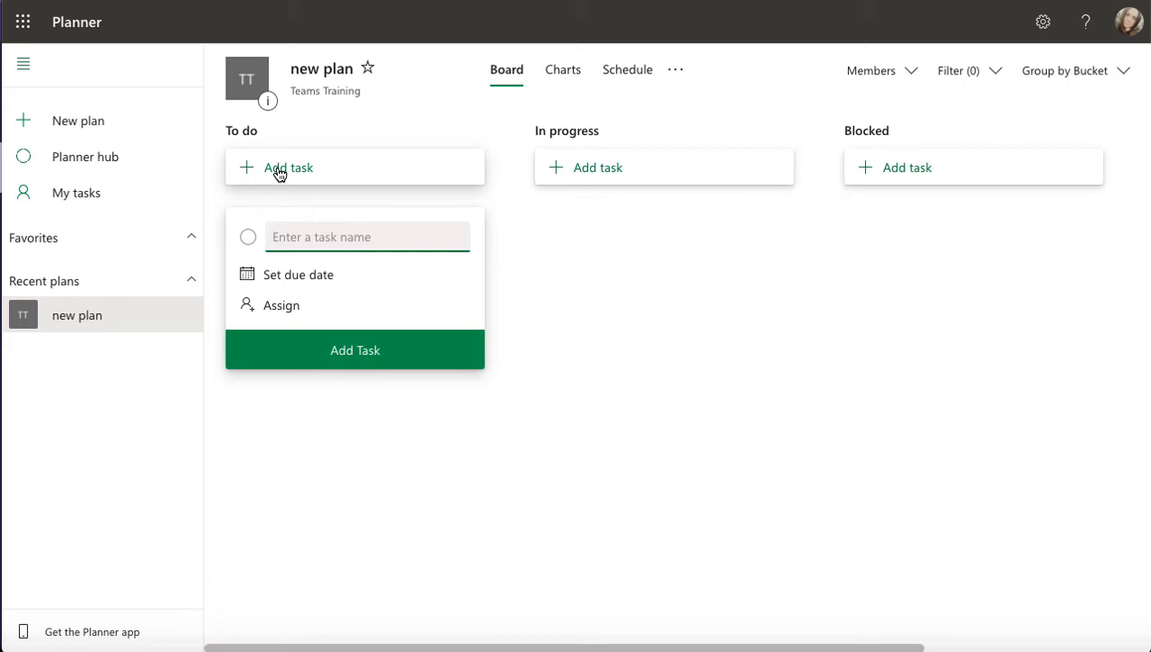
text(Create Comms)
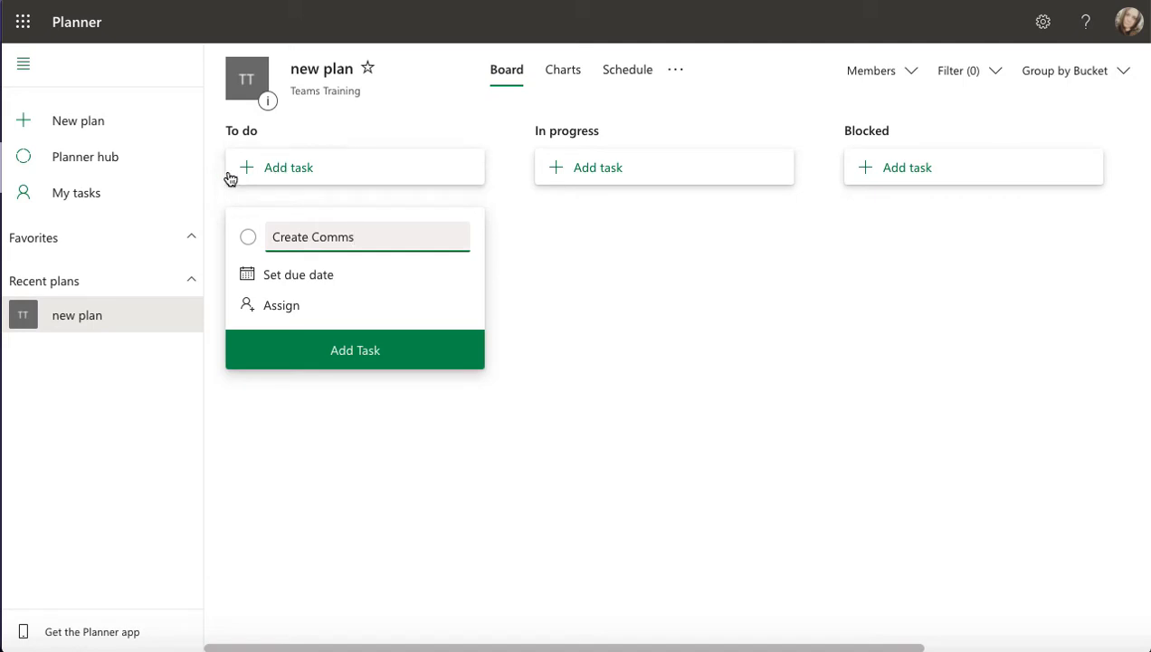
click(258, 279)
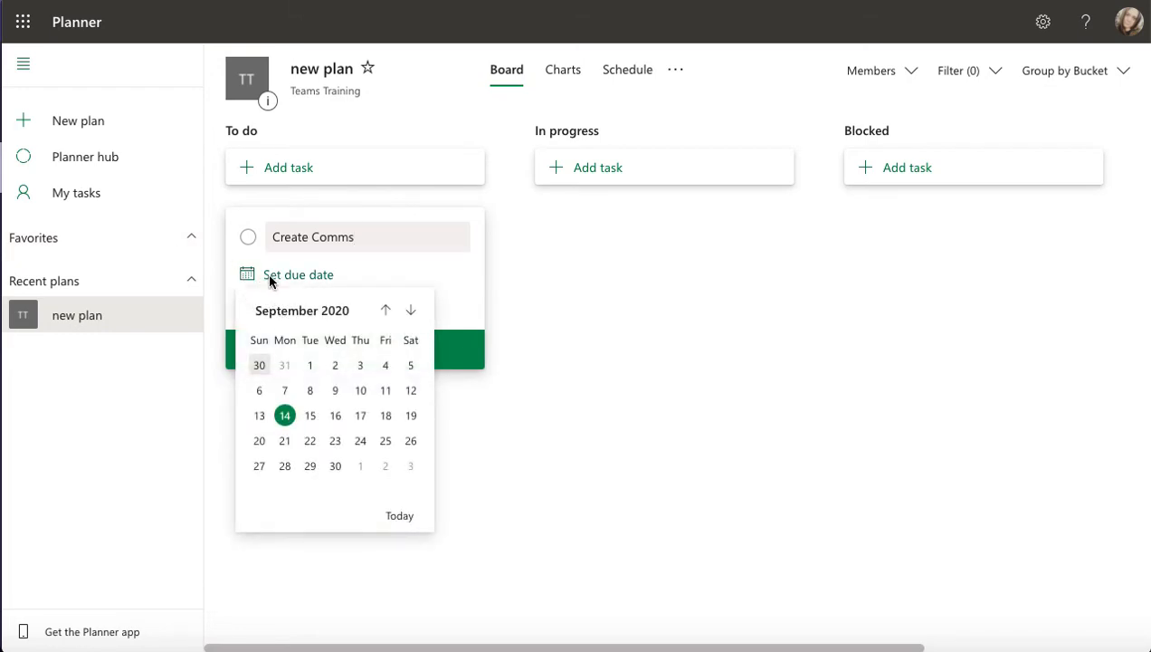
click(286, 441)
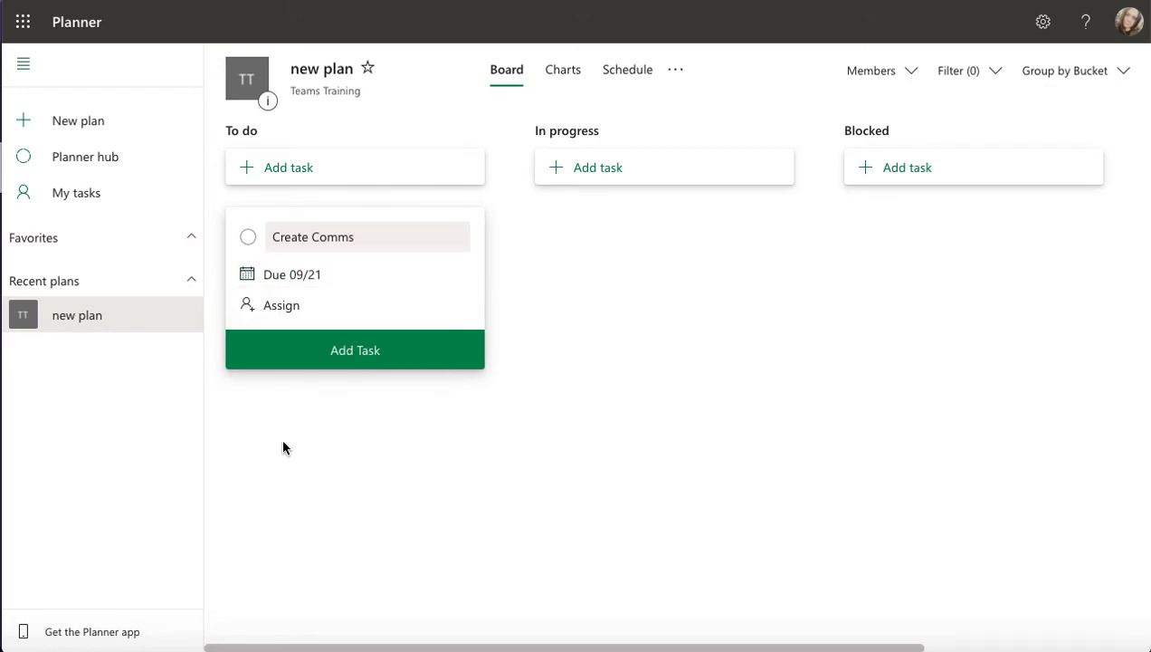
click(297, 309)
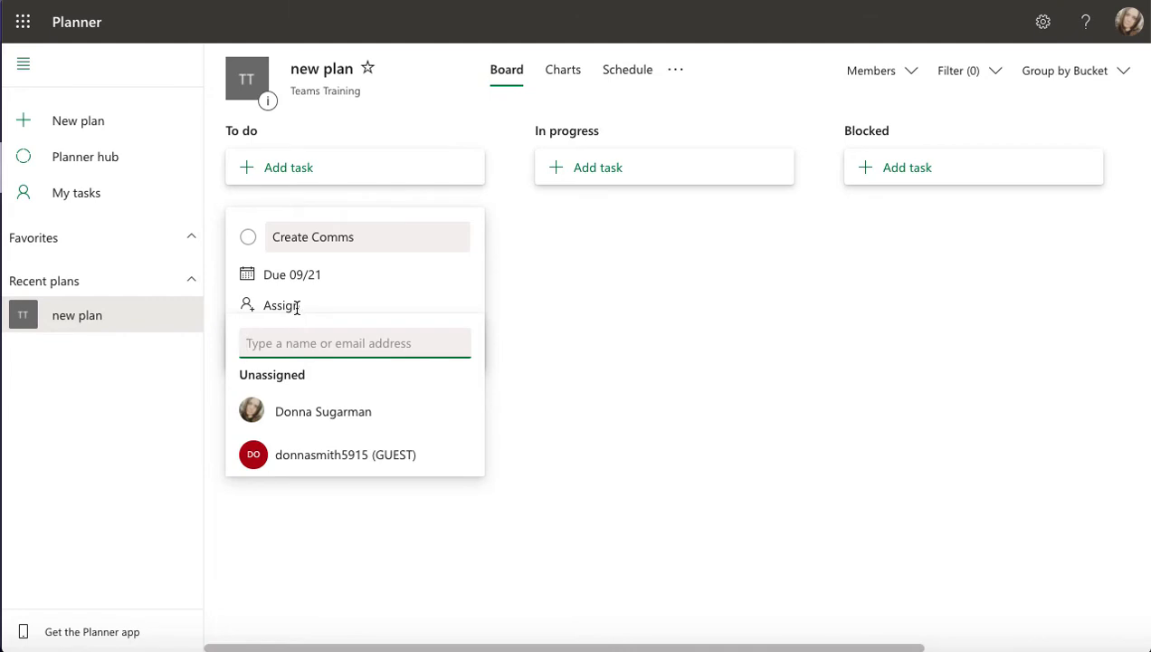
click(295, 425)
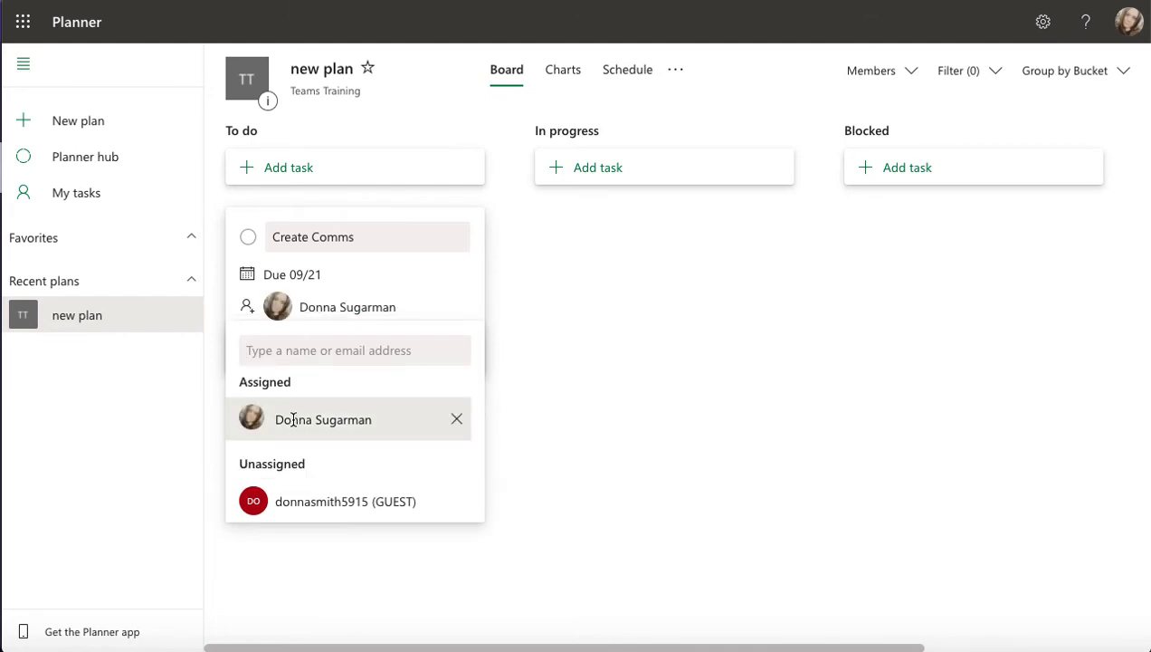
click(466, 324)
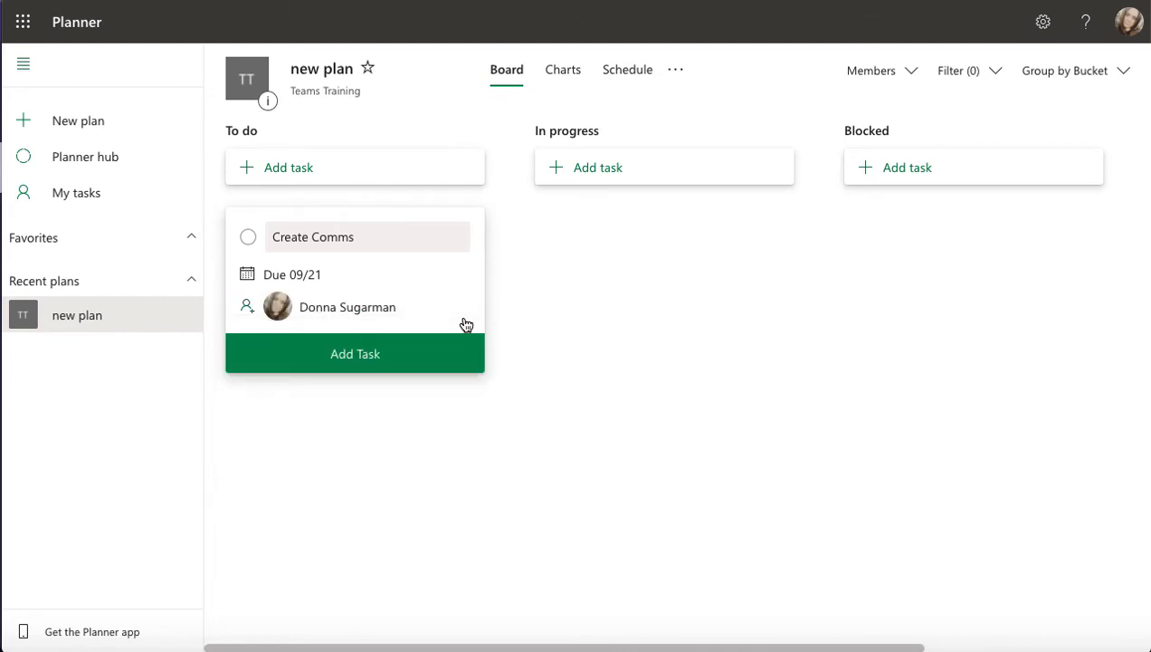
click(359, 358)
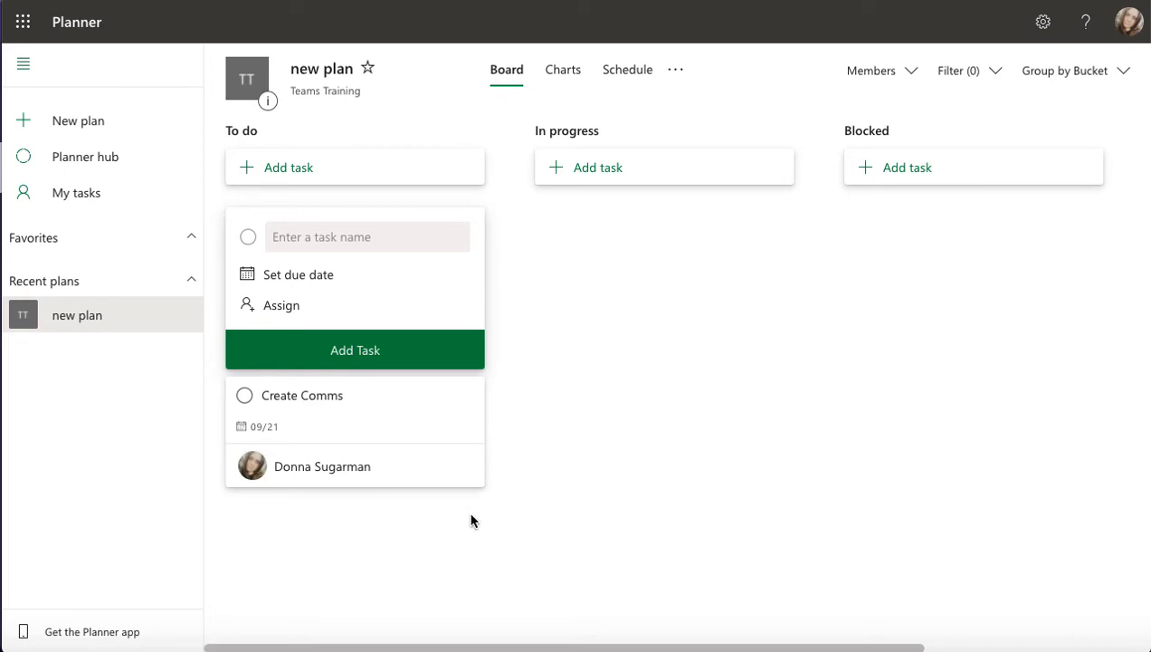
click(450, 536)
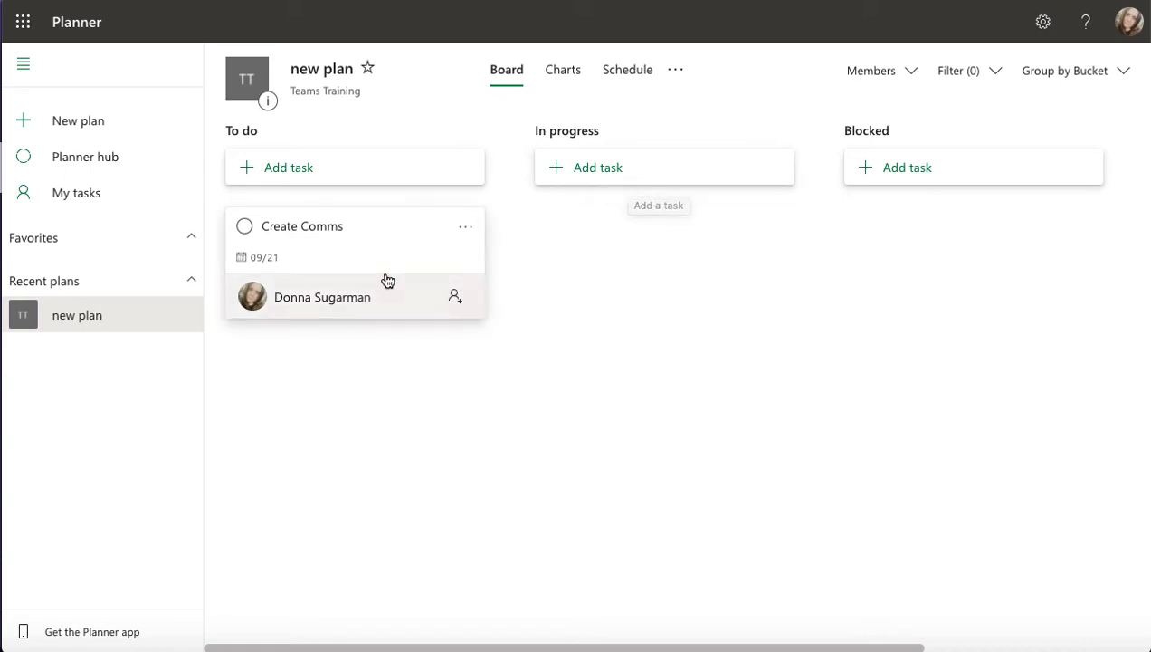
Step: Open the Create Comms task's details and examine its bucket and progress choices
click(467, 229)
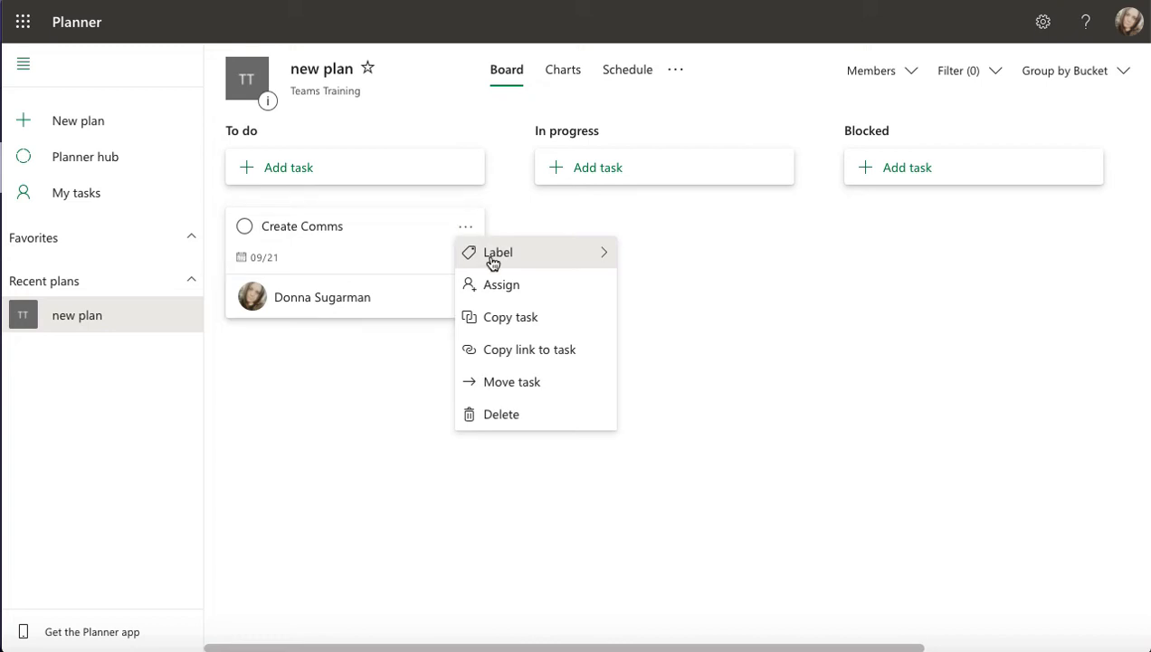
mouse_move(493, 263)
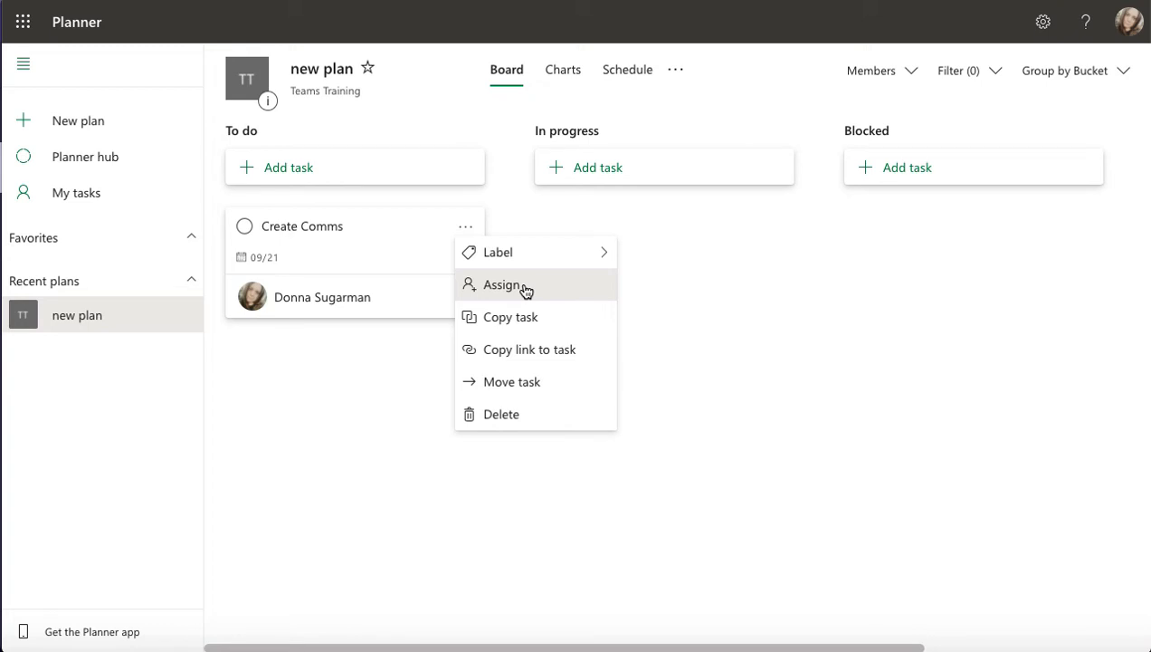
click(352, 264)
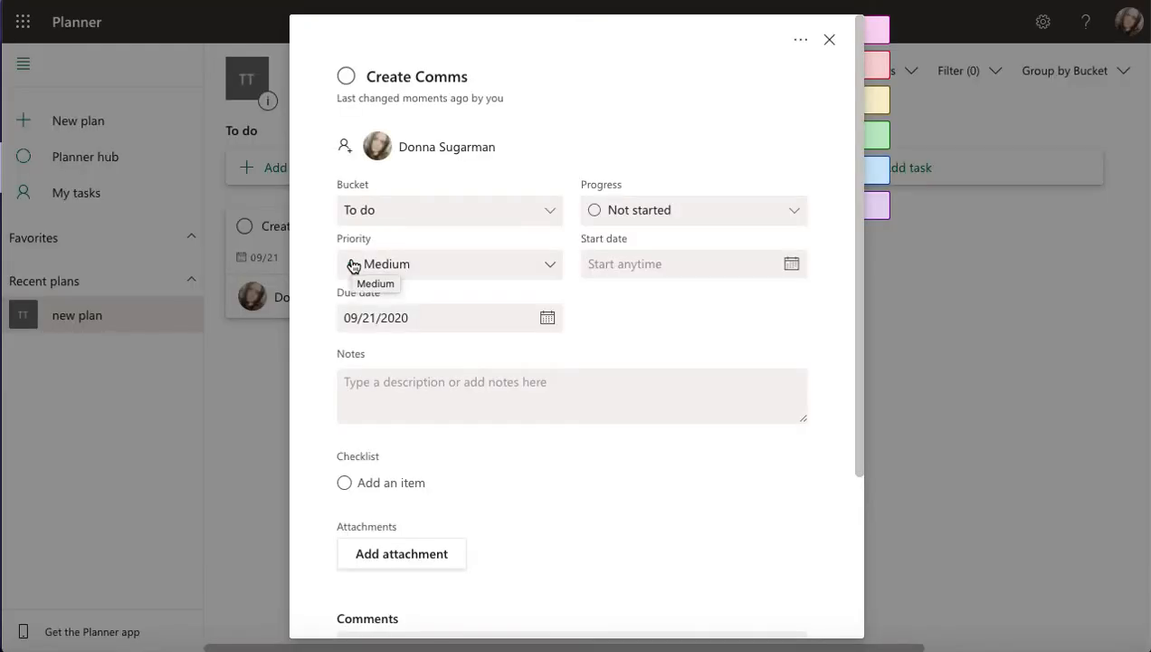
click(546, 217)
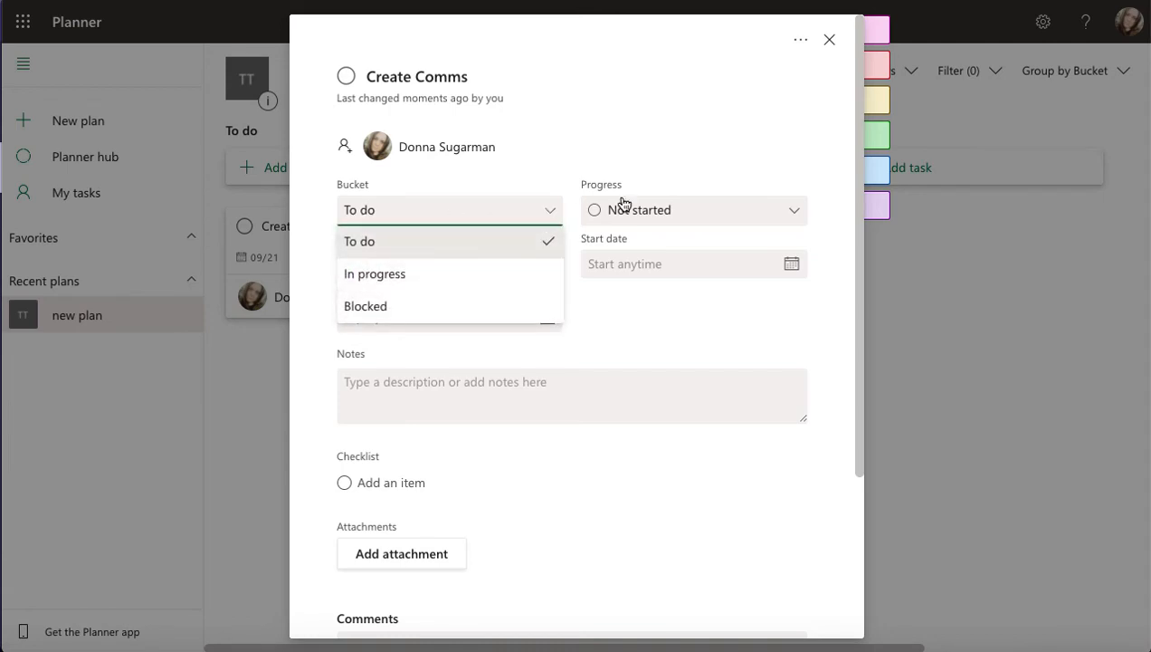
click(712, 224)
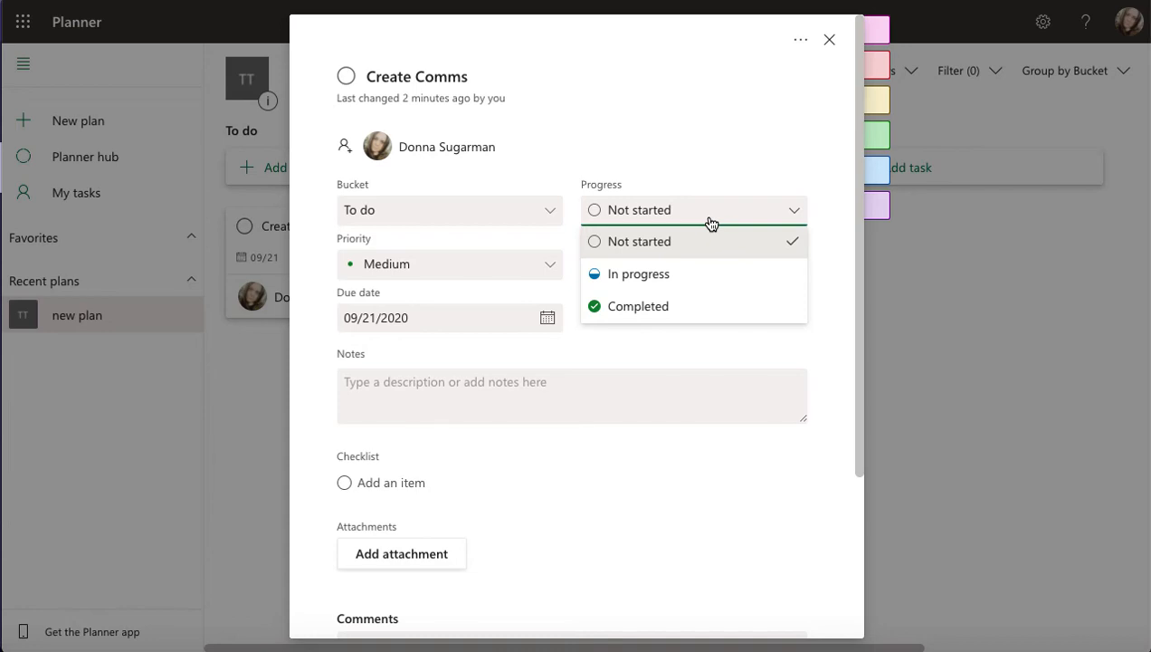
click(681, 366)
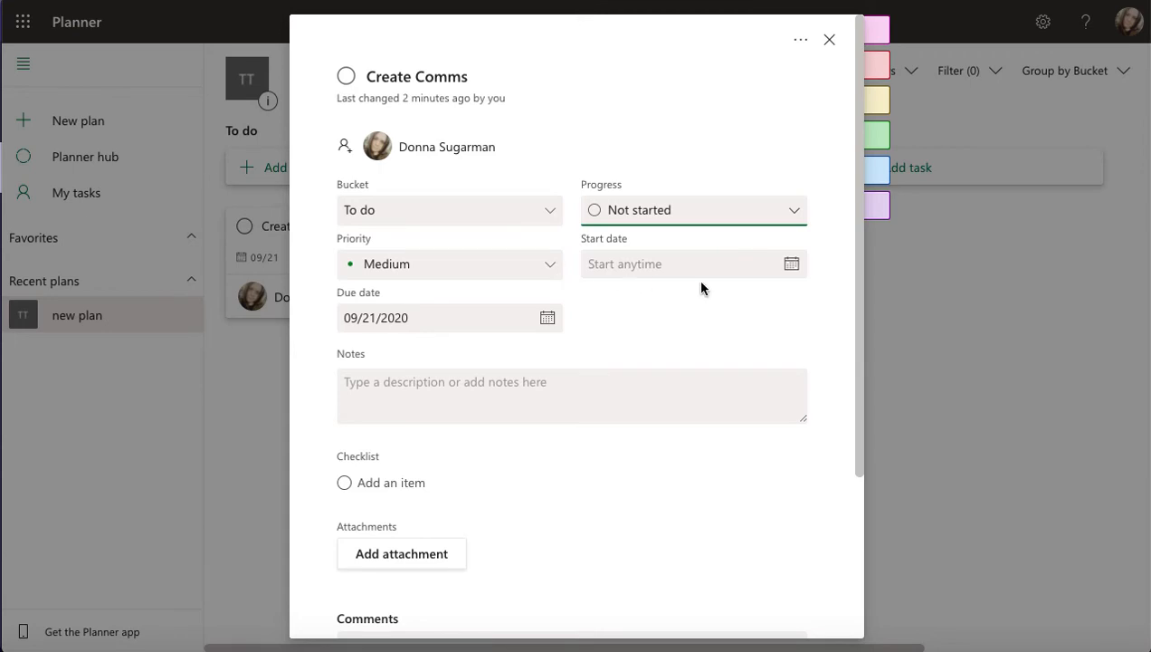
click(499, 397)
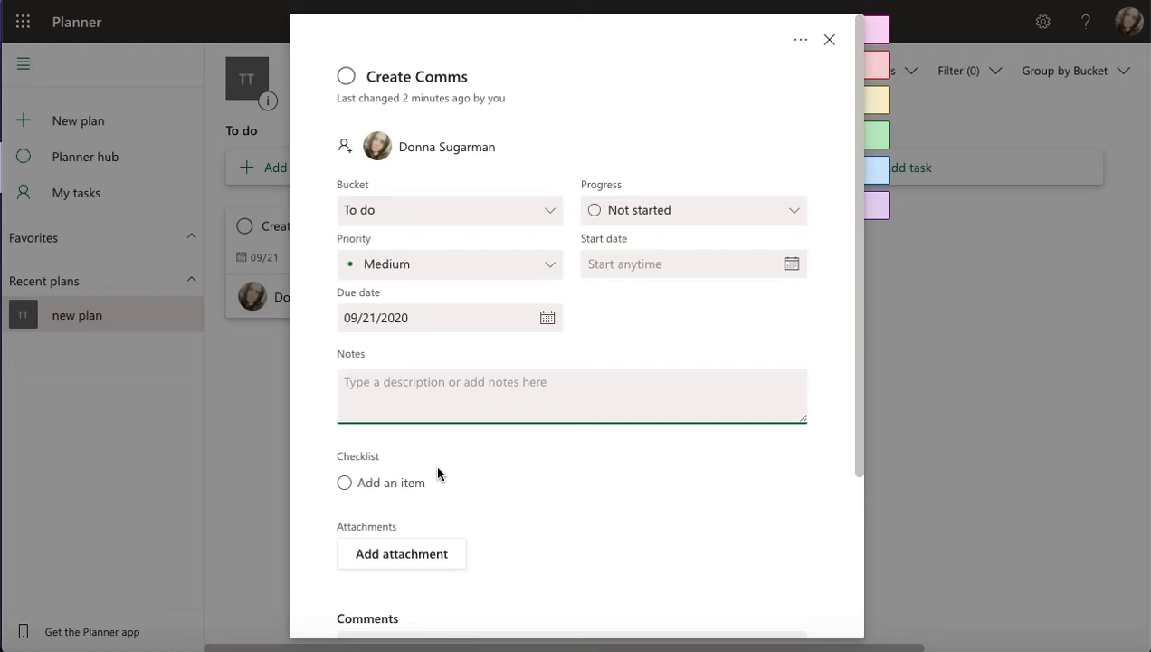
Step: Add the checklist items "Email template" and "Get sign off" to the Create Comms task
click(402, 486)
text(Email )
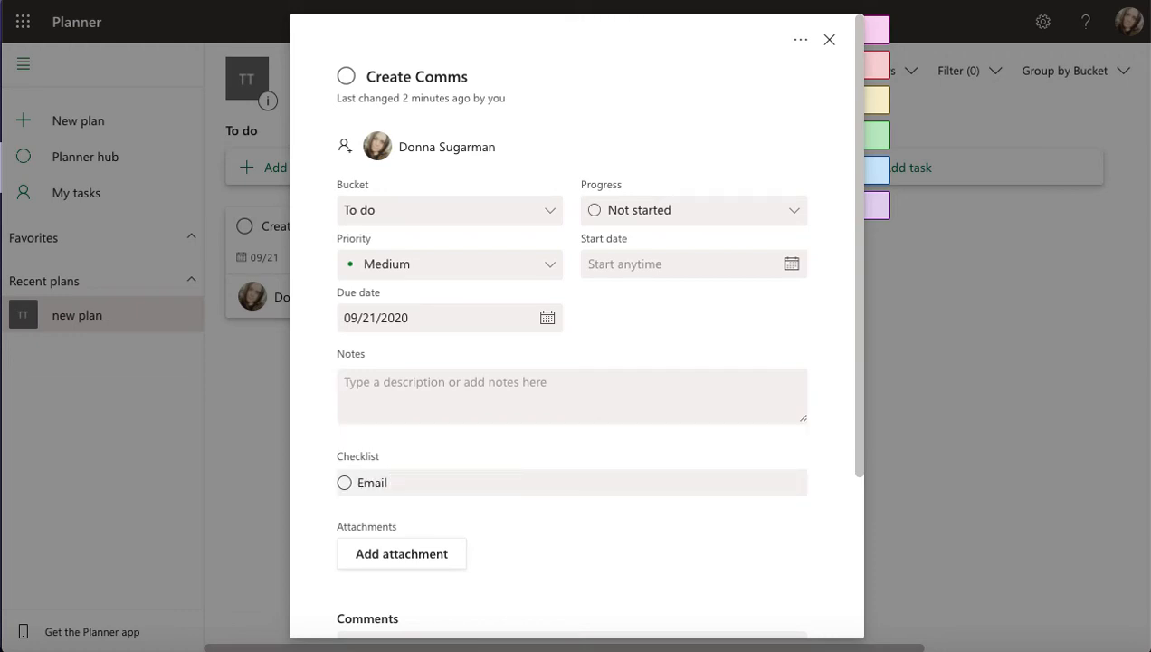
text(template)
key(Return)
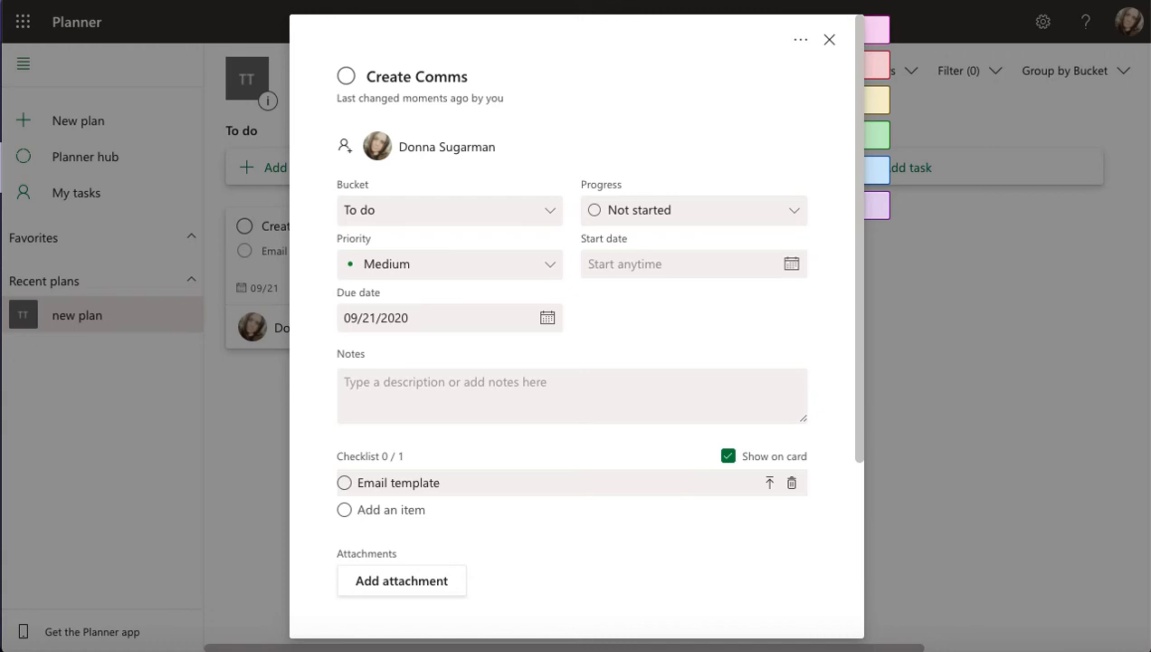
text(Get sign off)
Step: In the Create Comms task's details, rename the green label as 100%, the blue label as 80% and the purple label as 60%
drag(858, 408, 866, 589)
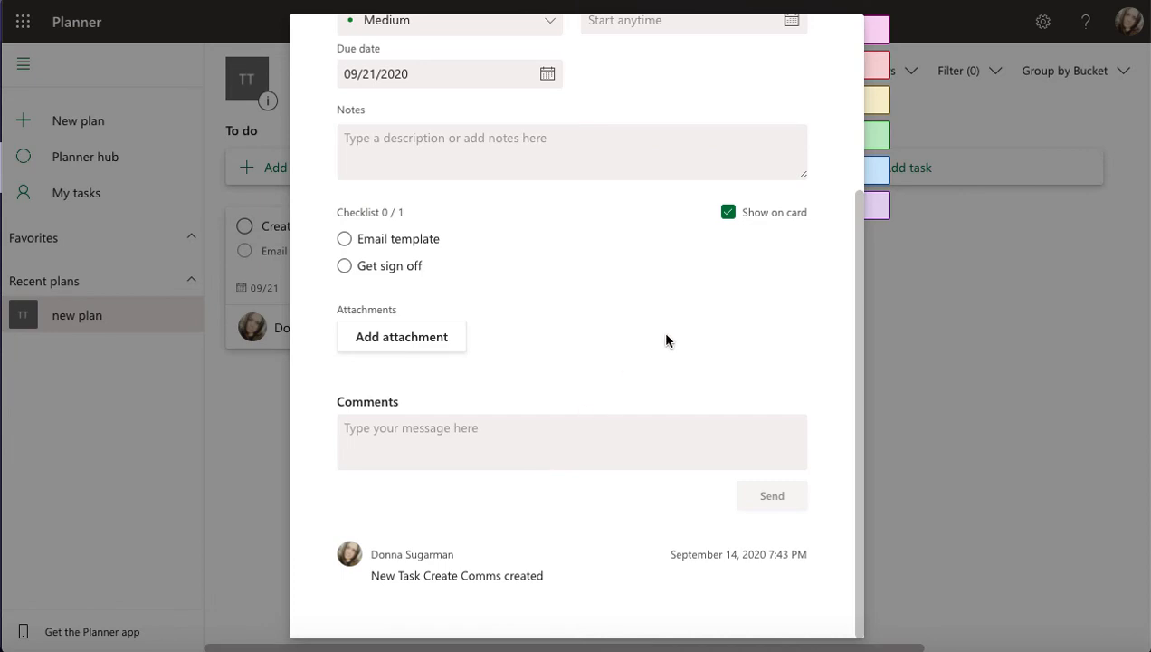
mouse_move(875, 100)
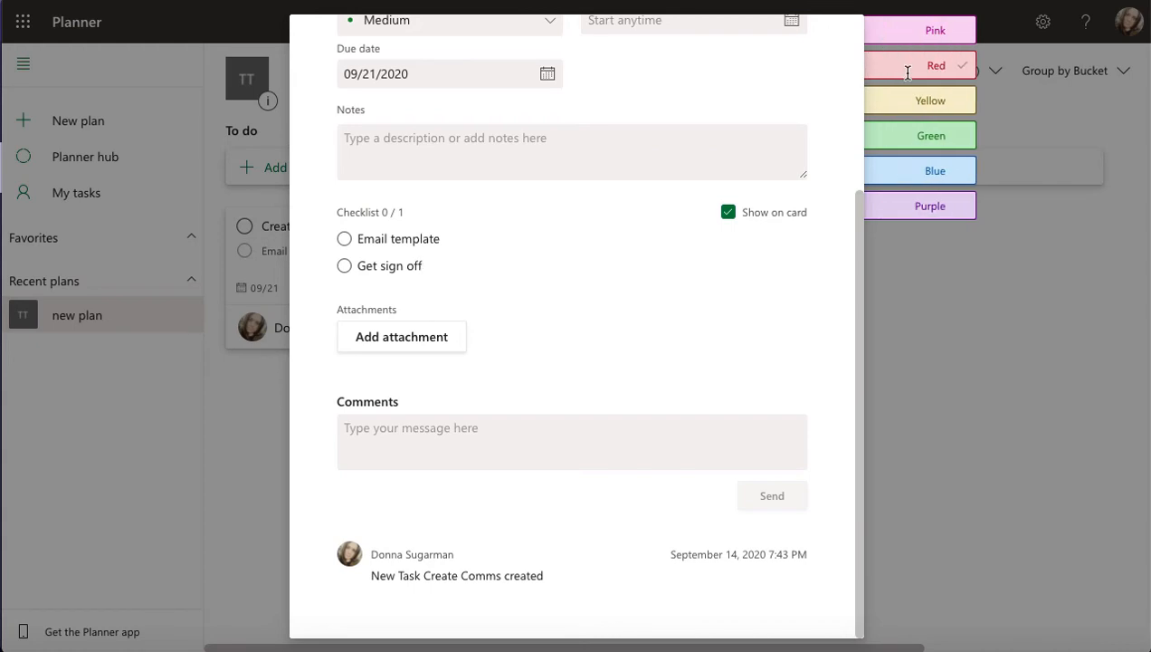
click(910, 208)
click(925, 137)
key(Return)
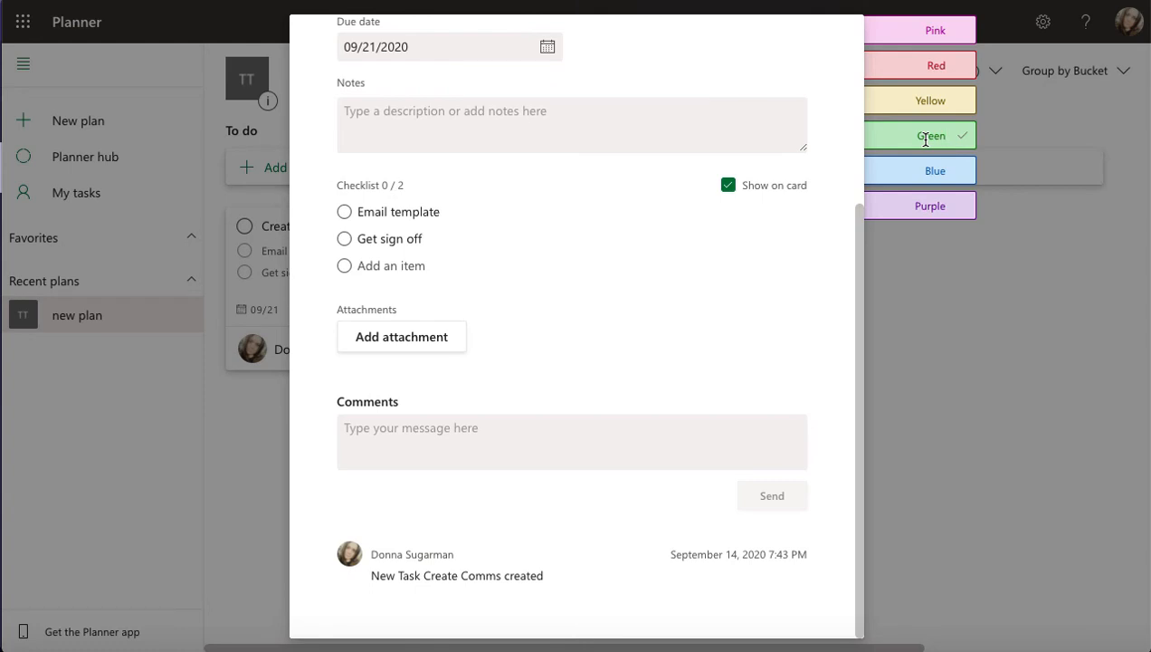
text(100%)
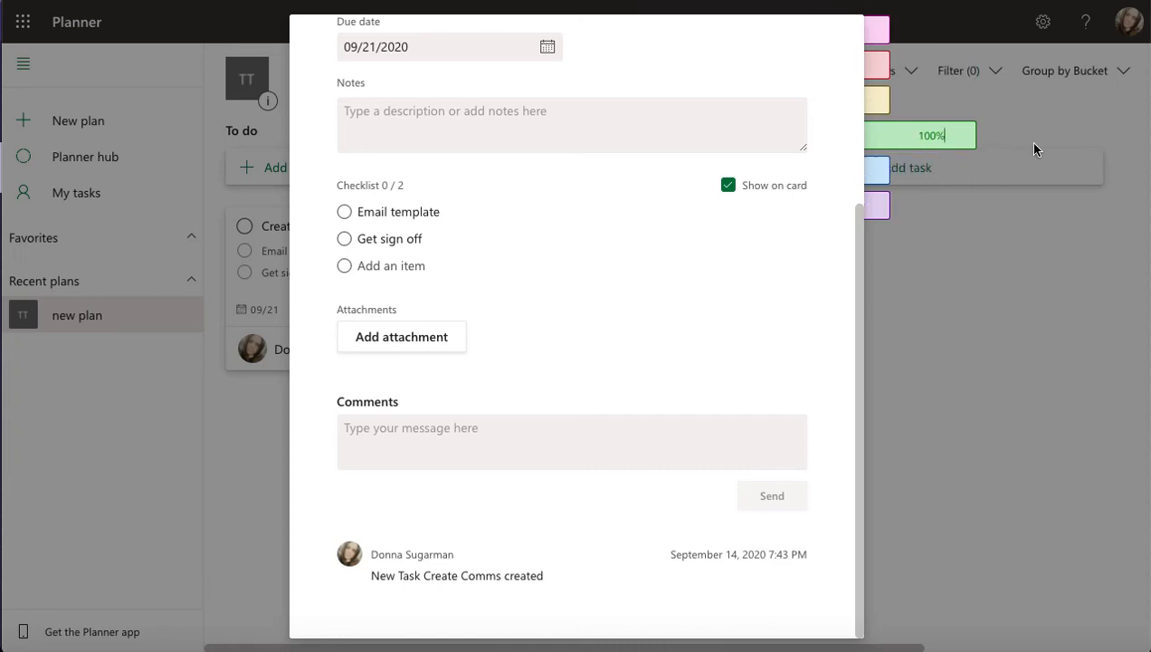
click(925, 170)
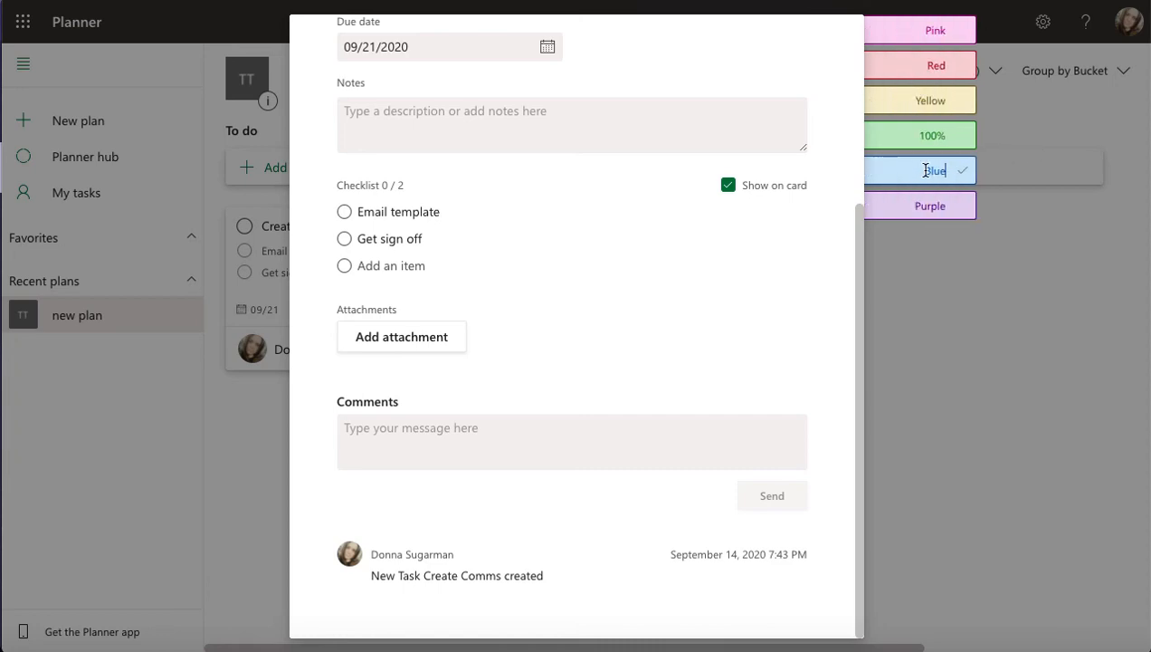
text(80%)
click(925, 204)
text(60%)
Step: Rename the pink label as 40%, the yellow label as 20% and the red label as 0%
click(942, 40)
text(40%)
click(925, 100)
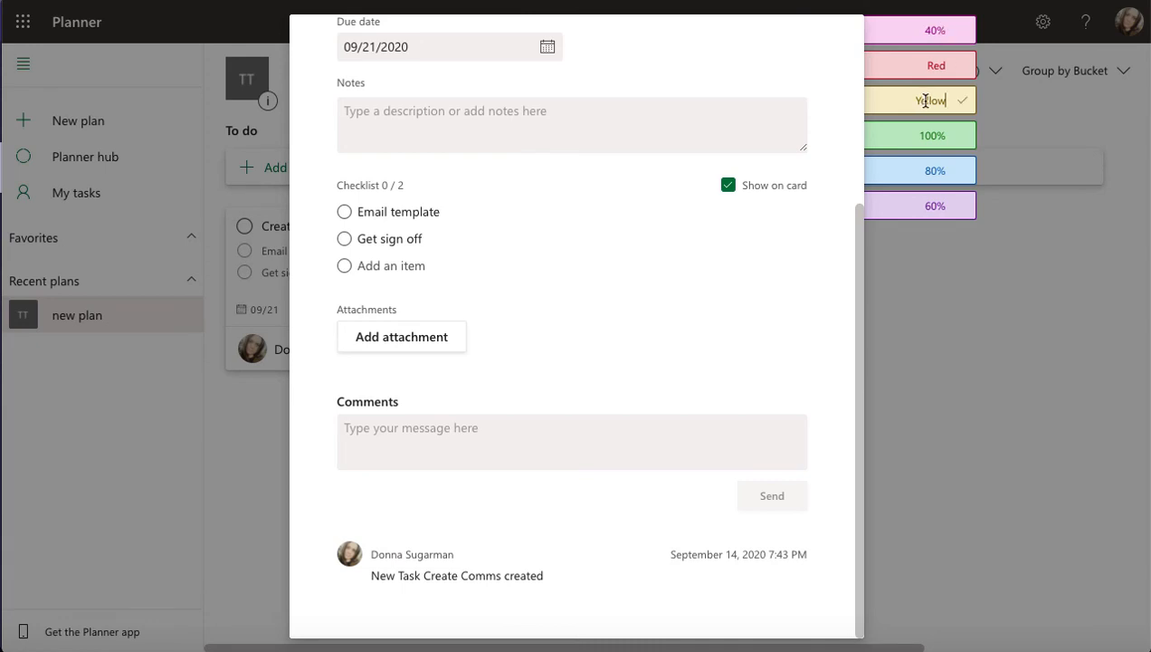
key(ctrl+a)
key(BackSpace)
text(20%)
click(927, 66)
key(ctrl+a)
text(0%)
Step: Apply the red 0% label to the Create Comms task and close its details
drag(858, 220, 846, 50)
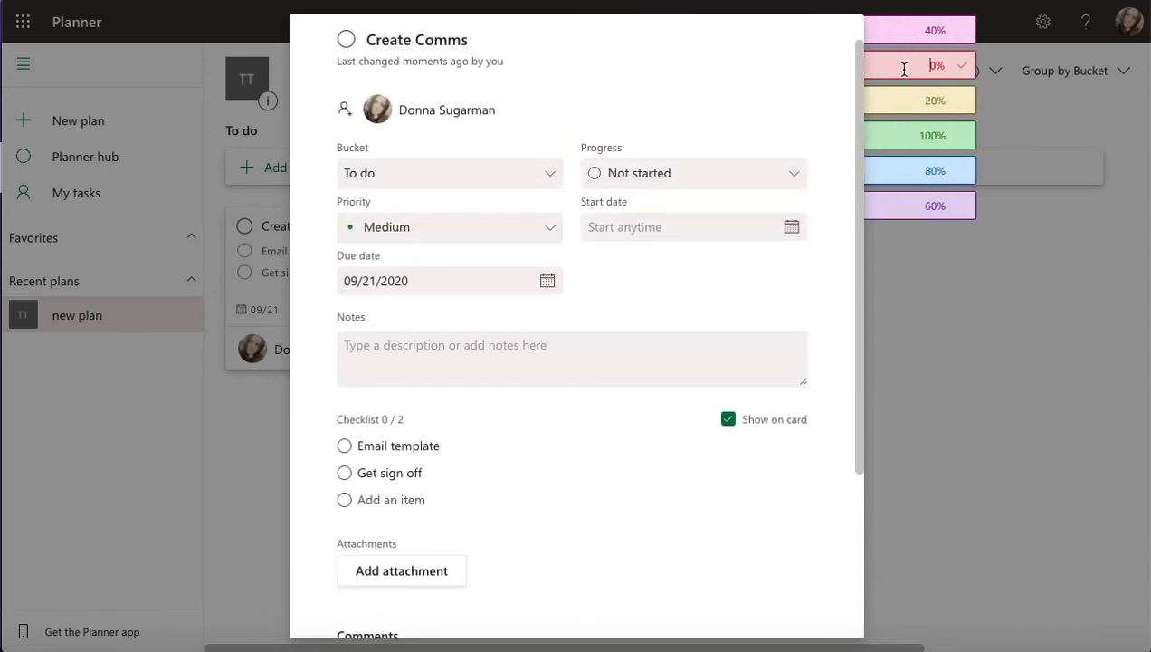
click(965, 68)
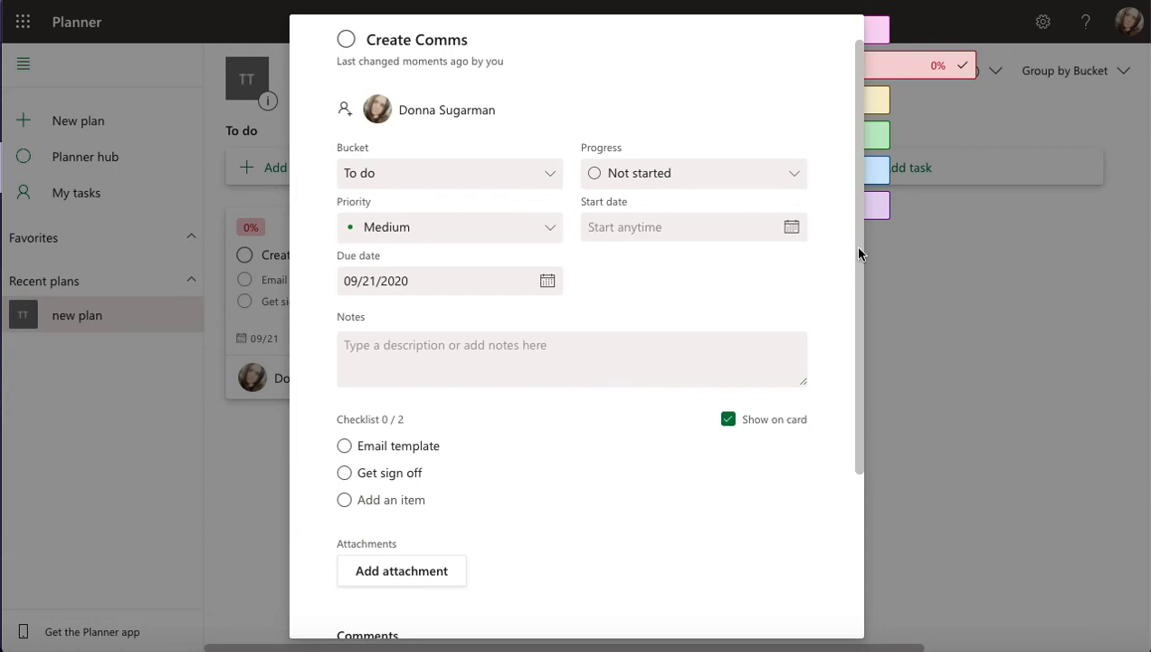
scroll(855, 249, up, 1)
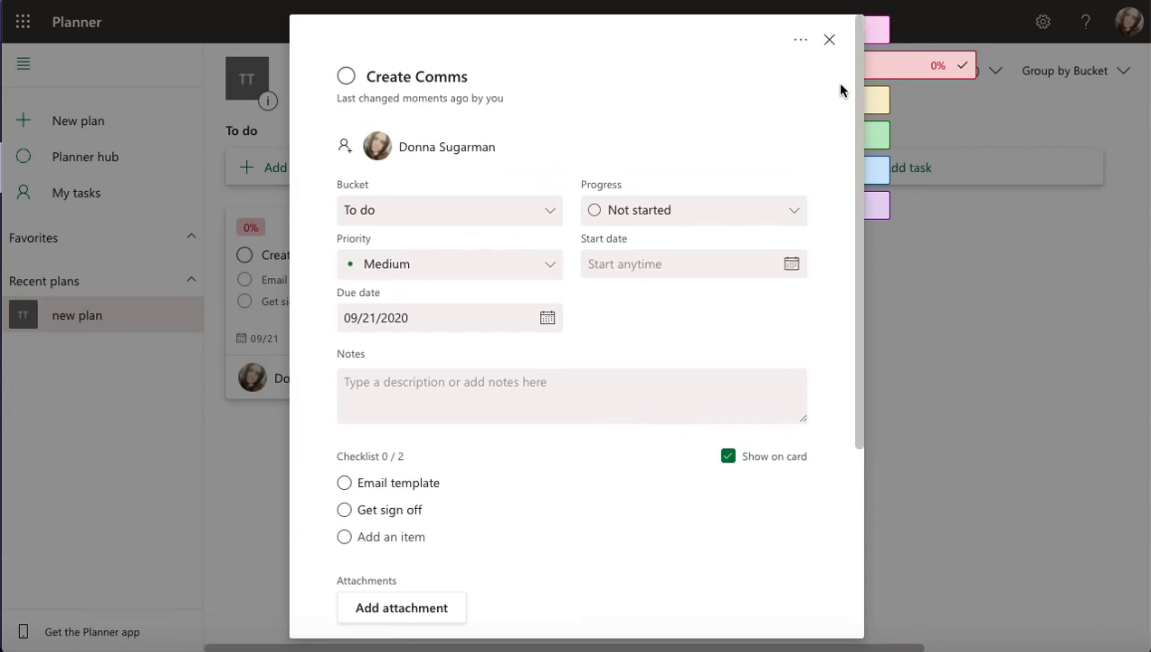
click(831, 43)
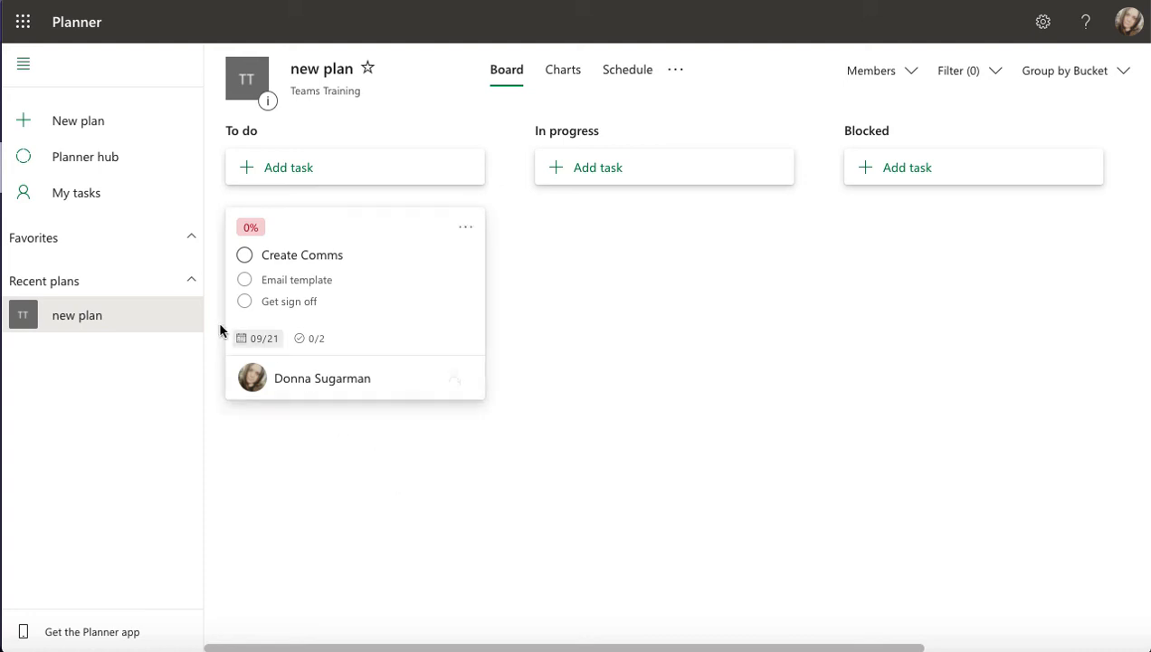
Step: Check off "Email template" on the Create Comms card and replace the card's 0% label with the 20% label
click(245, 280)
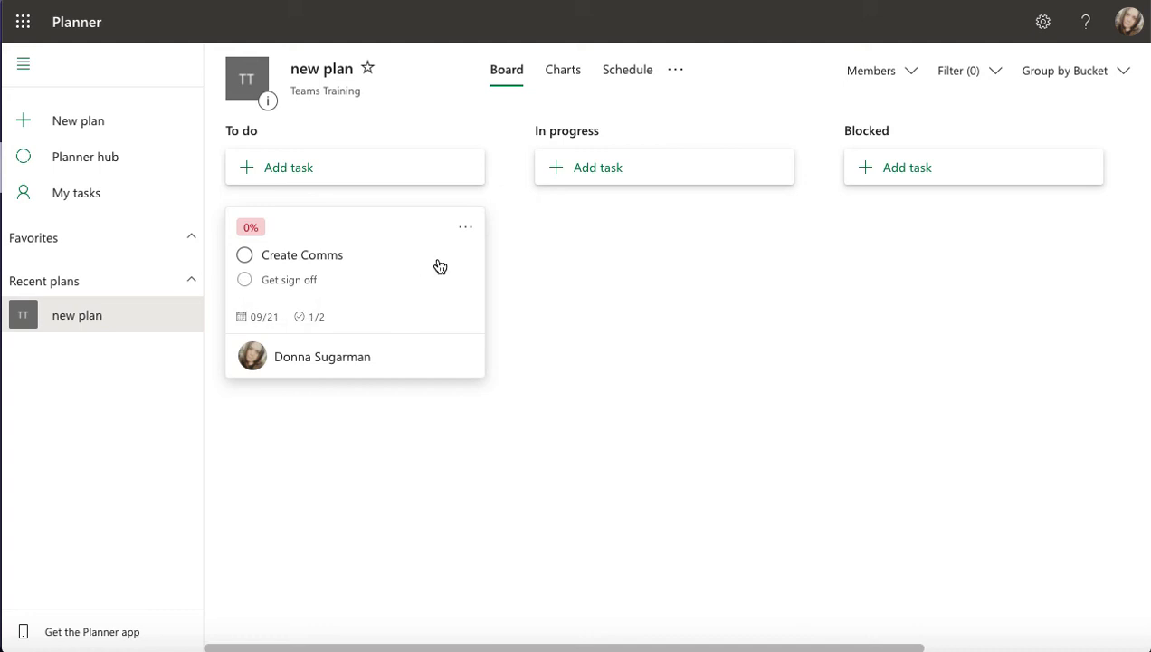
click(465, 228)
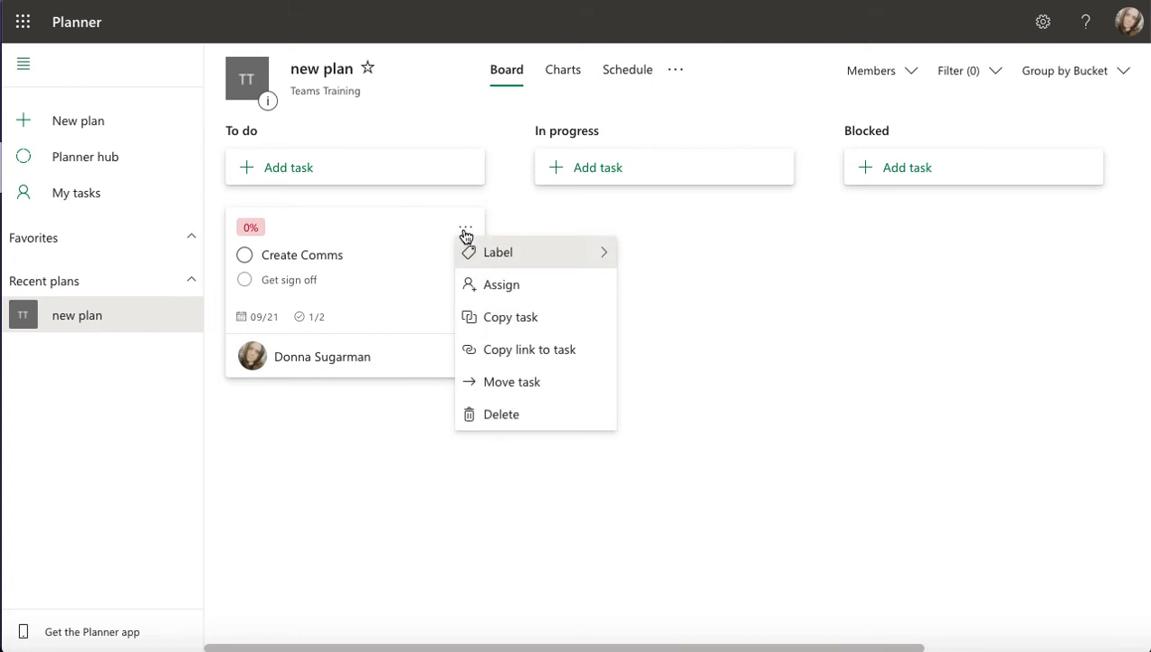
mouse_move(510, 259)
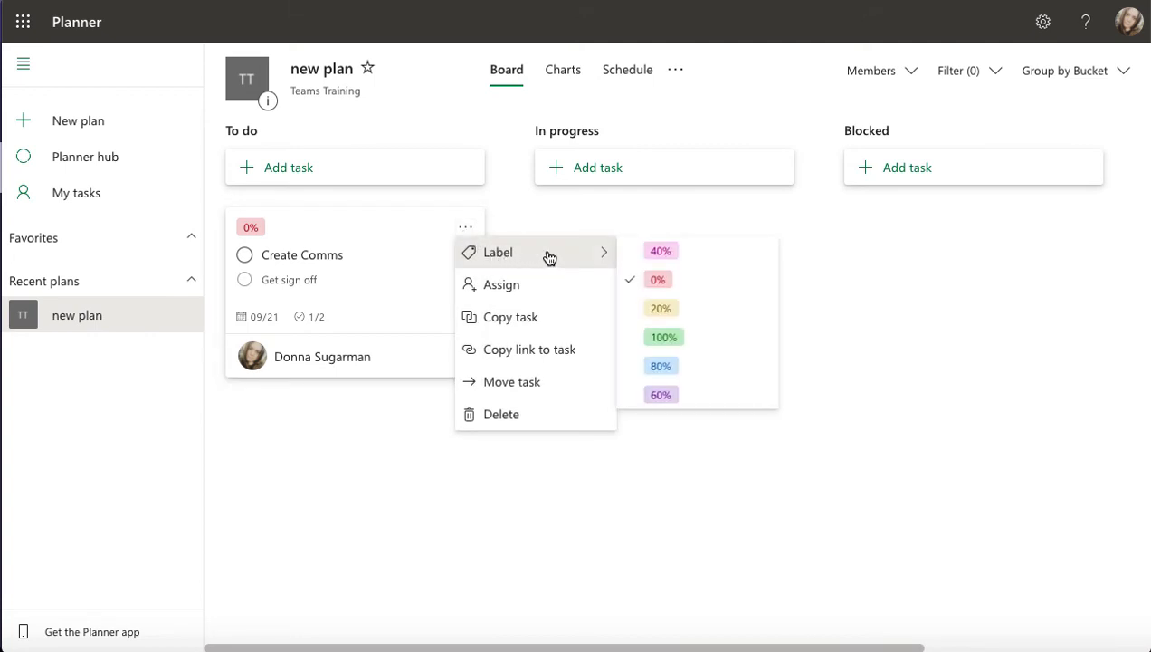
click(662, 310)
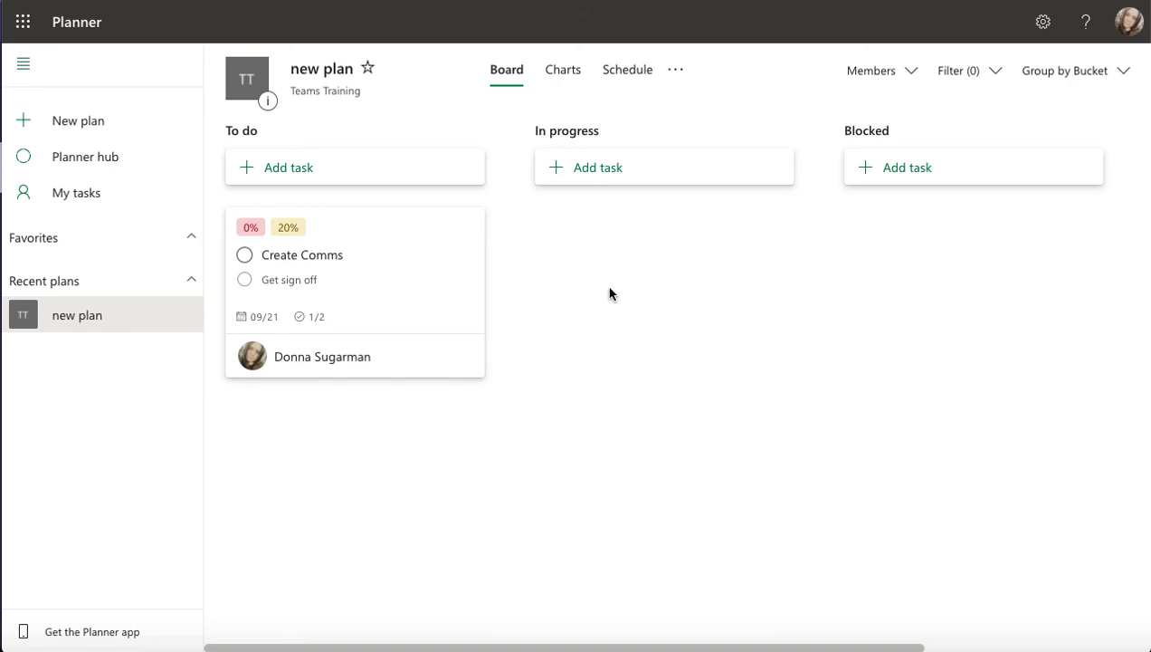
mouse_move(462, 249)
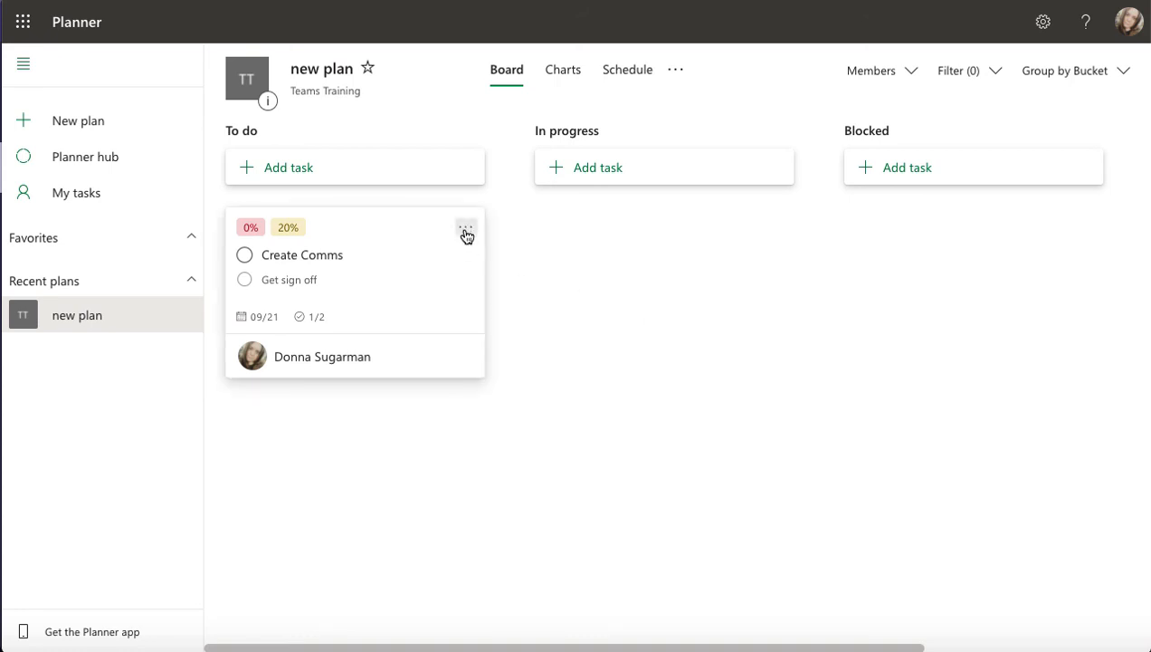
click(465, 229)
click(472, 259)
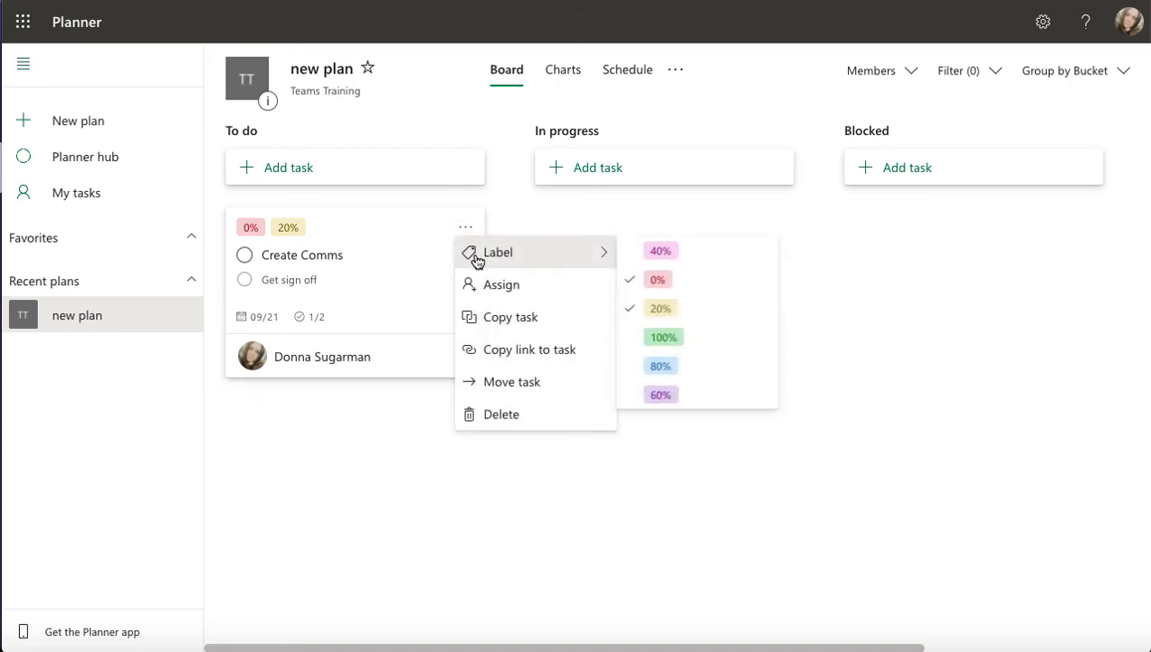
click(653, 283)
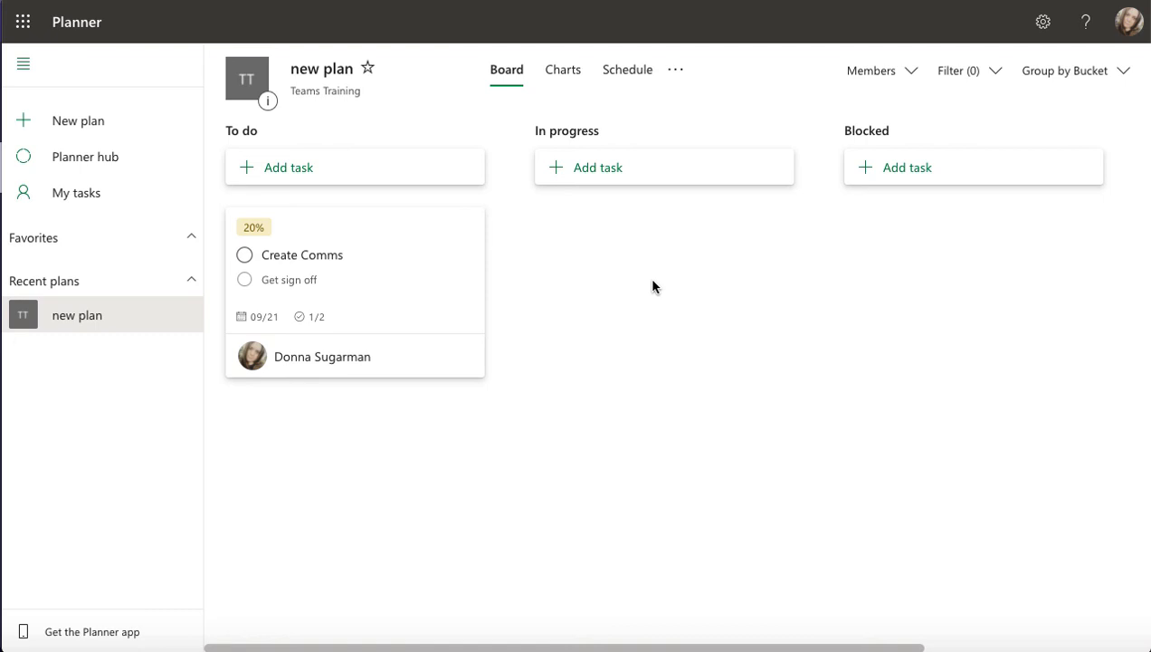
Step: Move the Create Comms task to the In progress bucket of the same plan
mouse_move(419, 215)
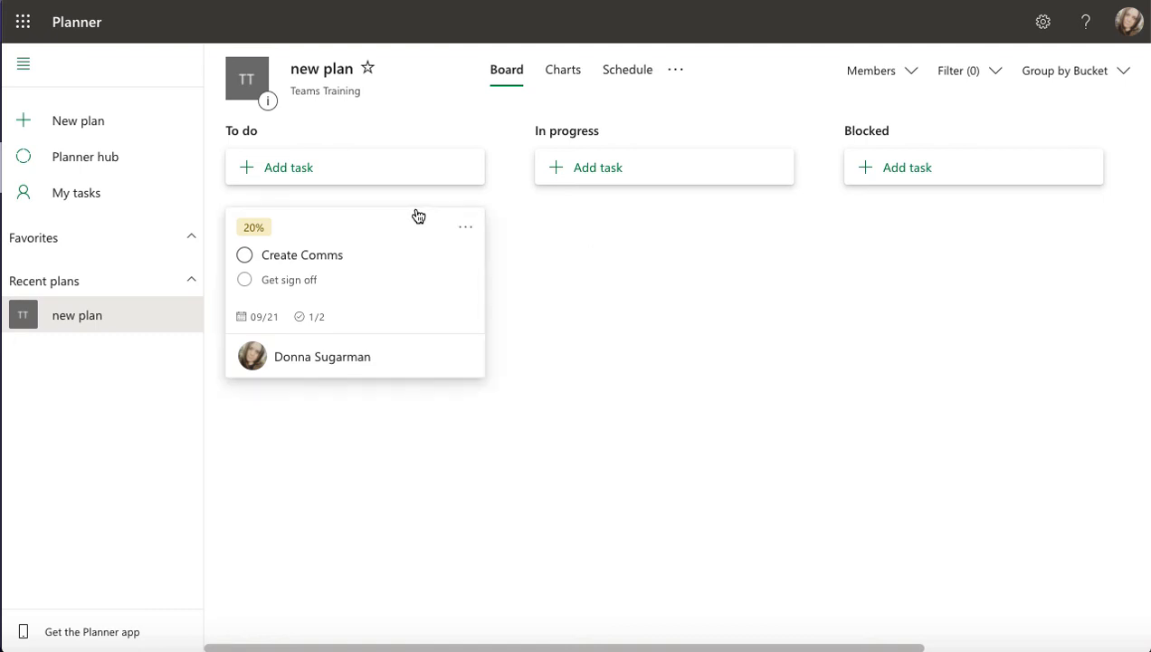
click(465, 229)
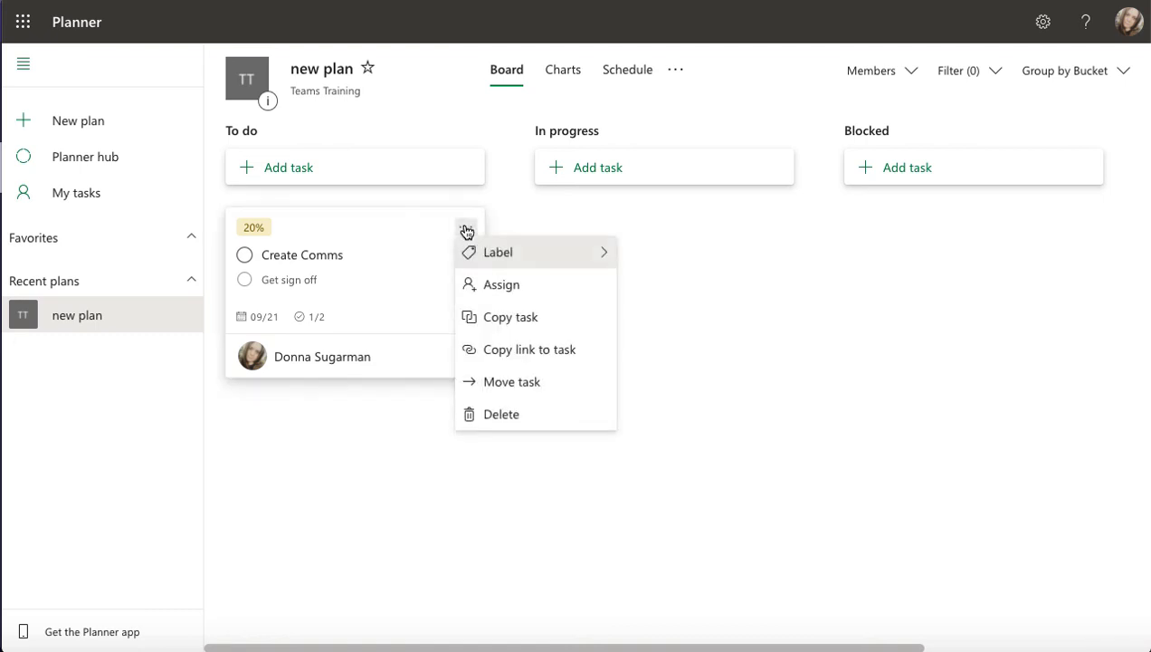
click(512, 383)
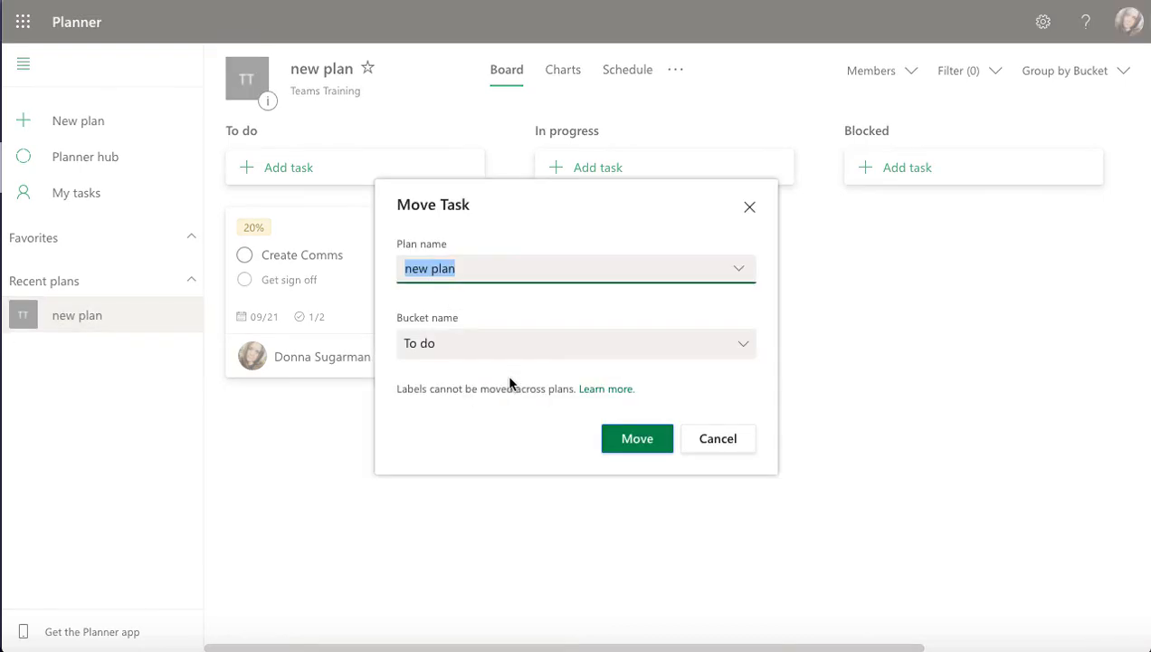
click(550, 352)
click(553, 408)
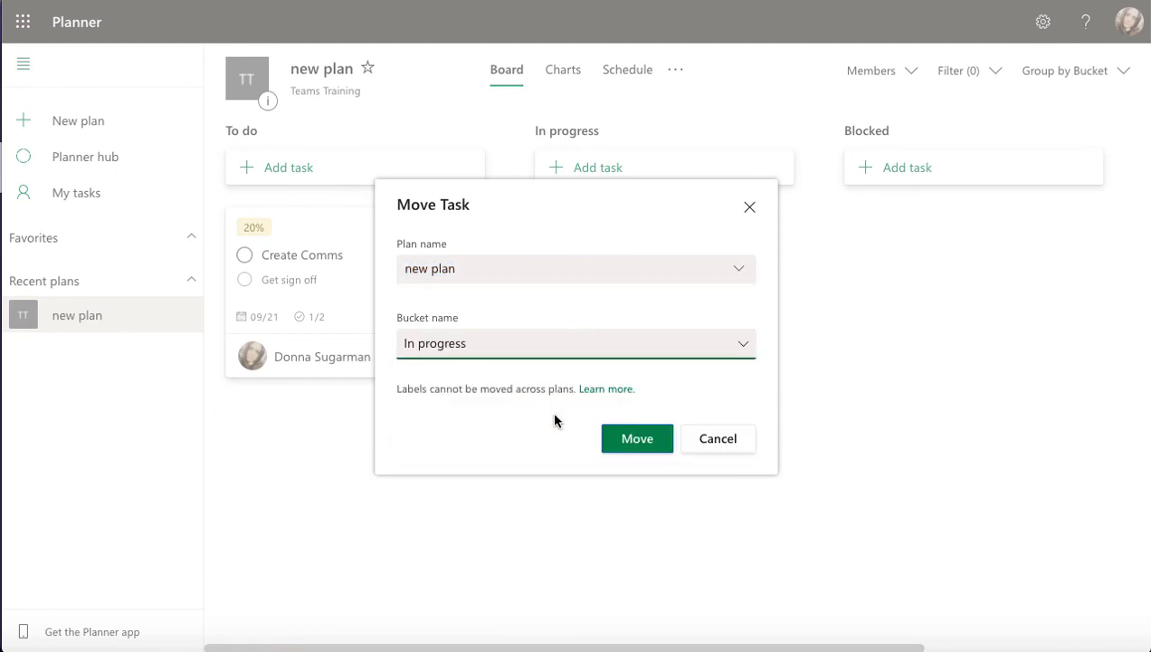
click(621, 446)
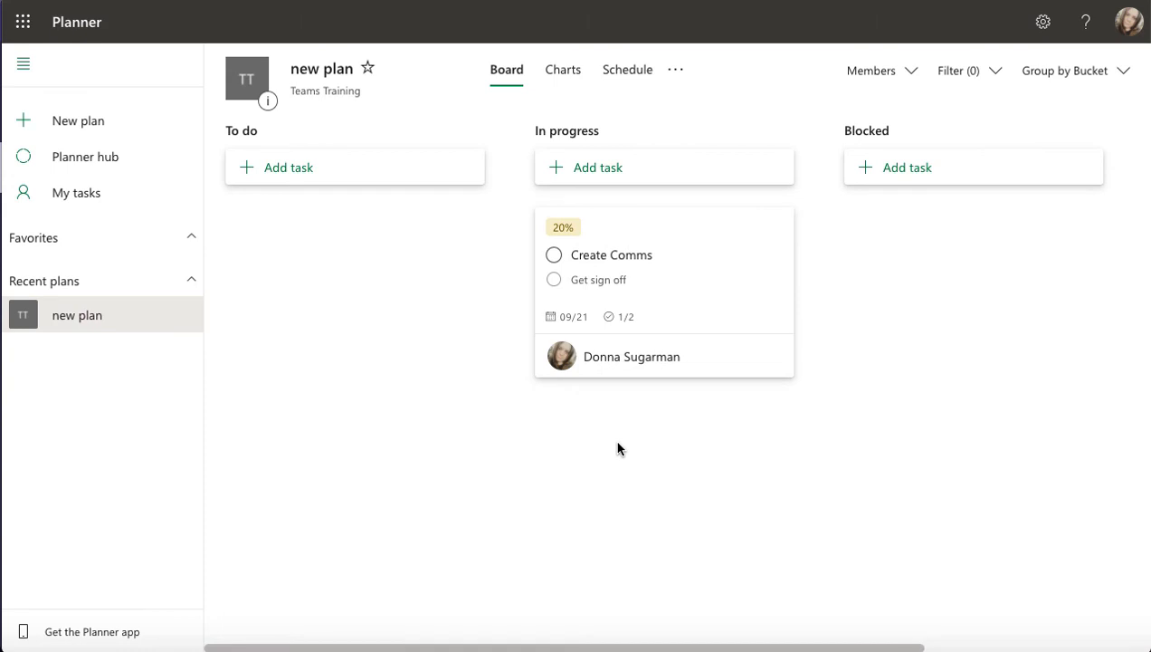
Step: Check off "Get sign off" on the Create Comms card and replace the card's 20% label with the 100% label
click(554, 279)
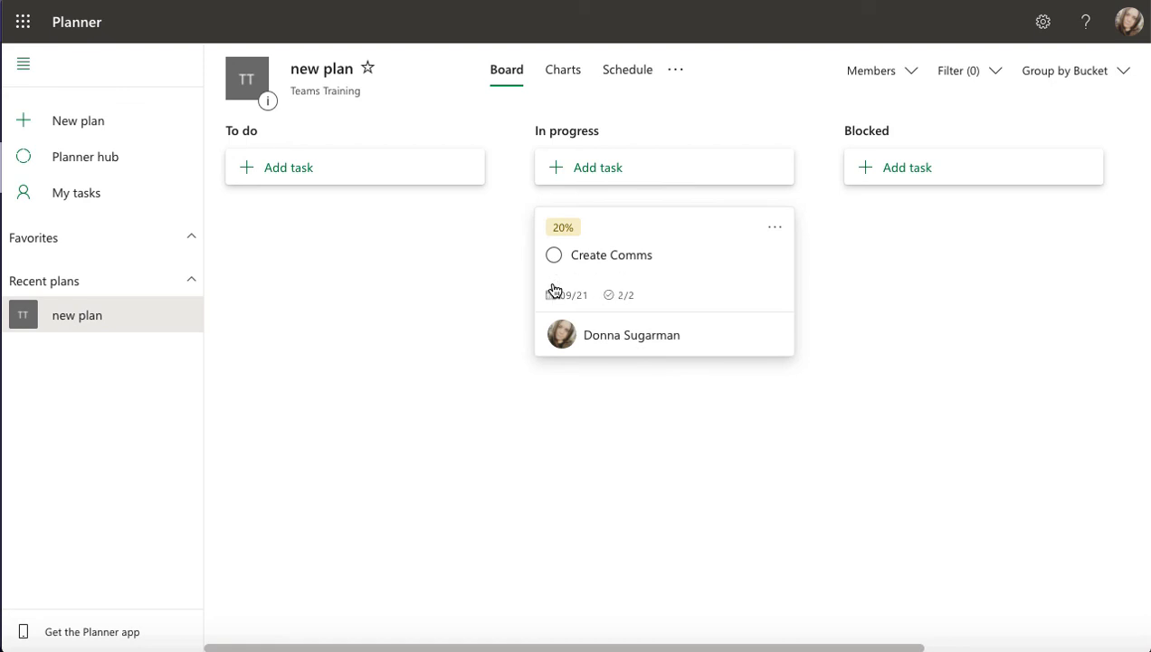
click(775, 230)
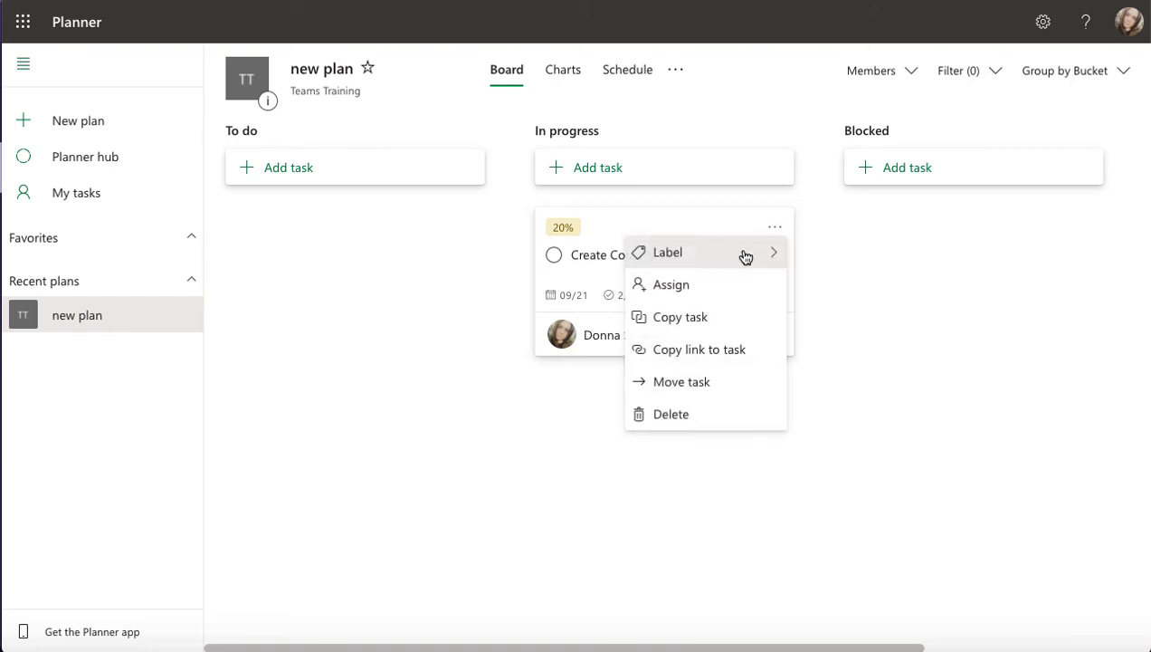
mouse_move(745, 257)
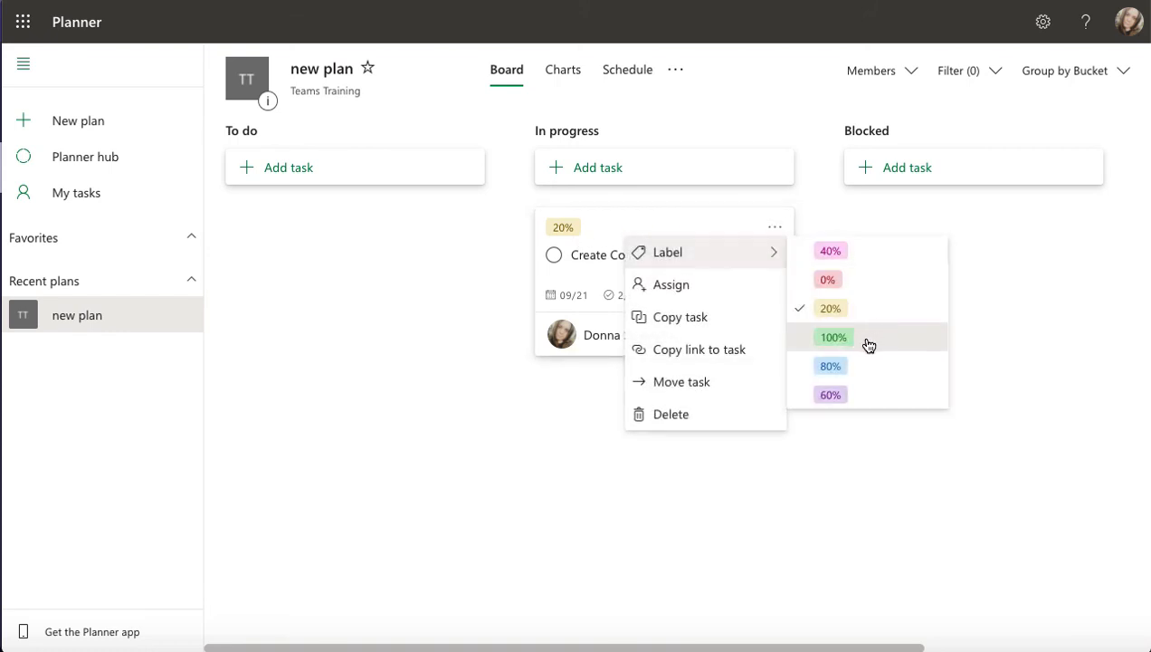
click(834, 338)
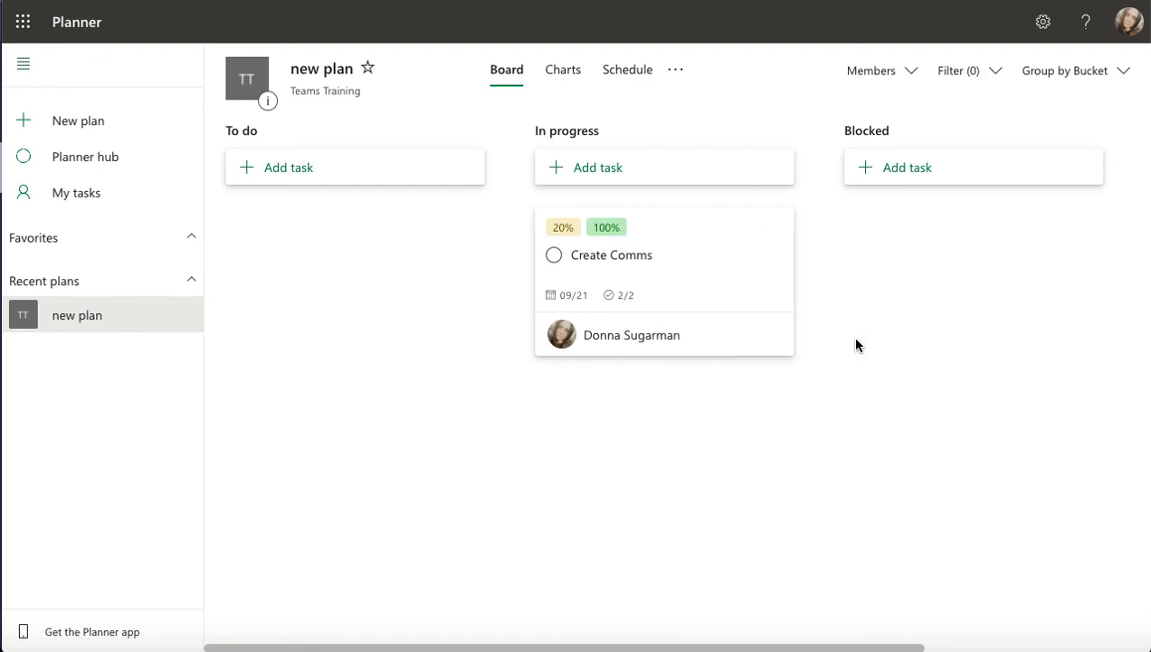
click(777, 235)
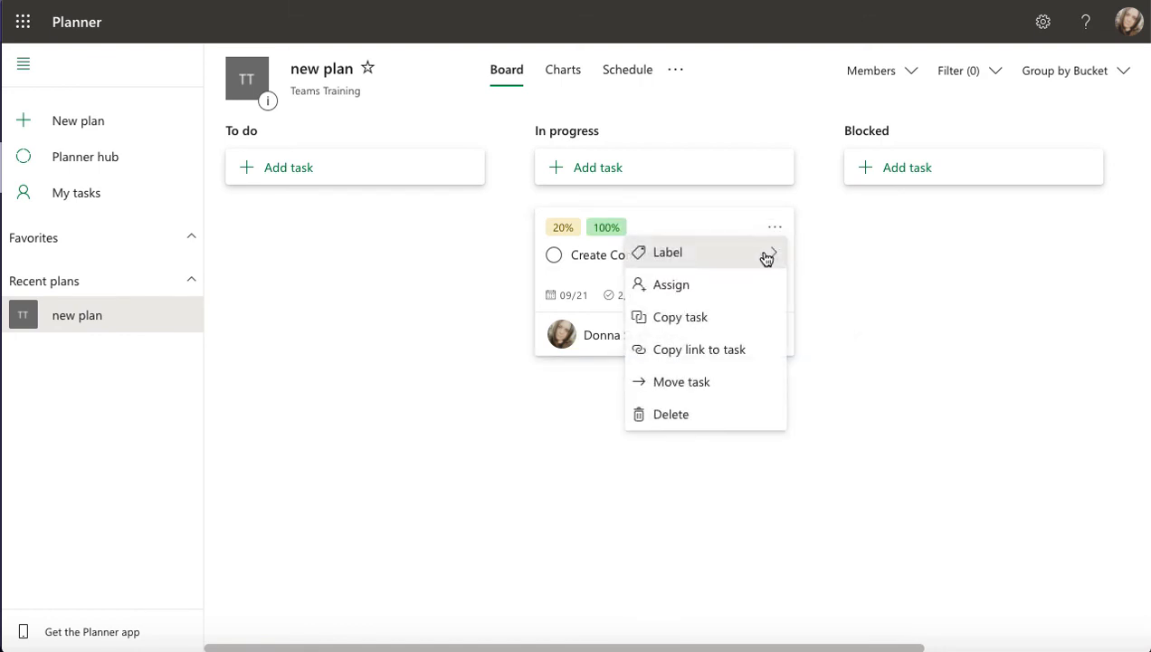
mouse_move(740, 262)
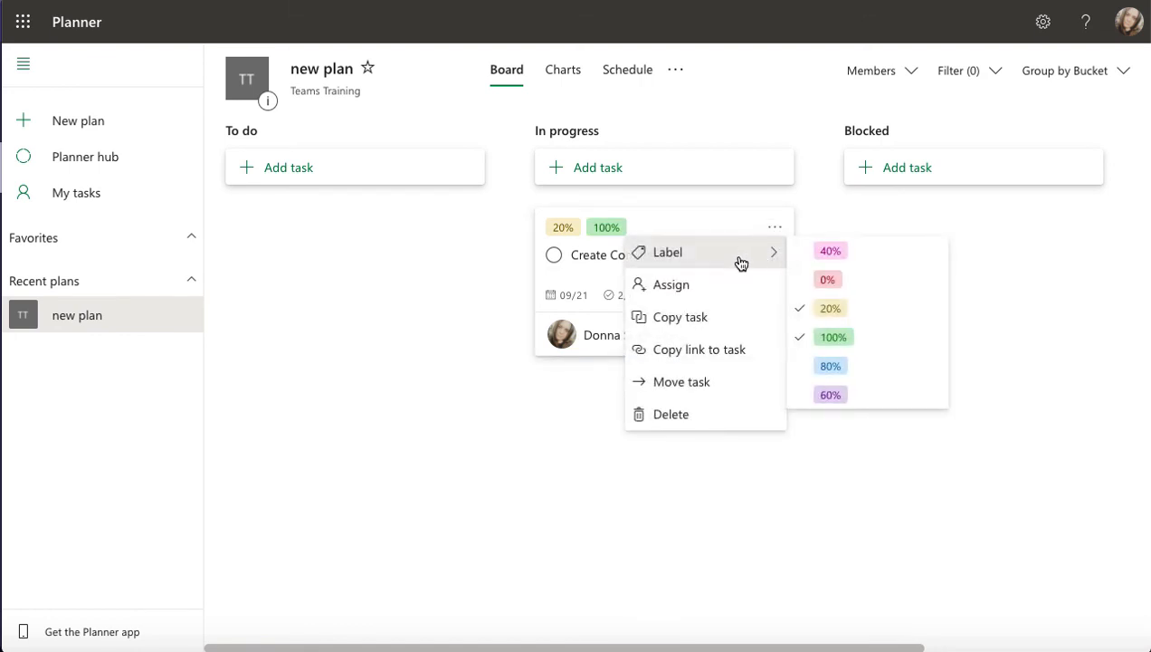
click(820, 306)
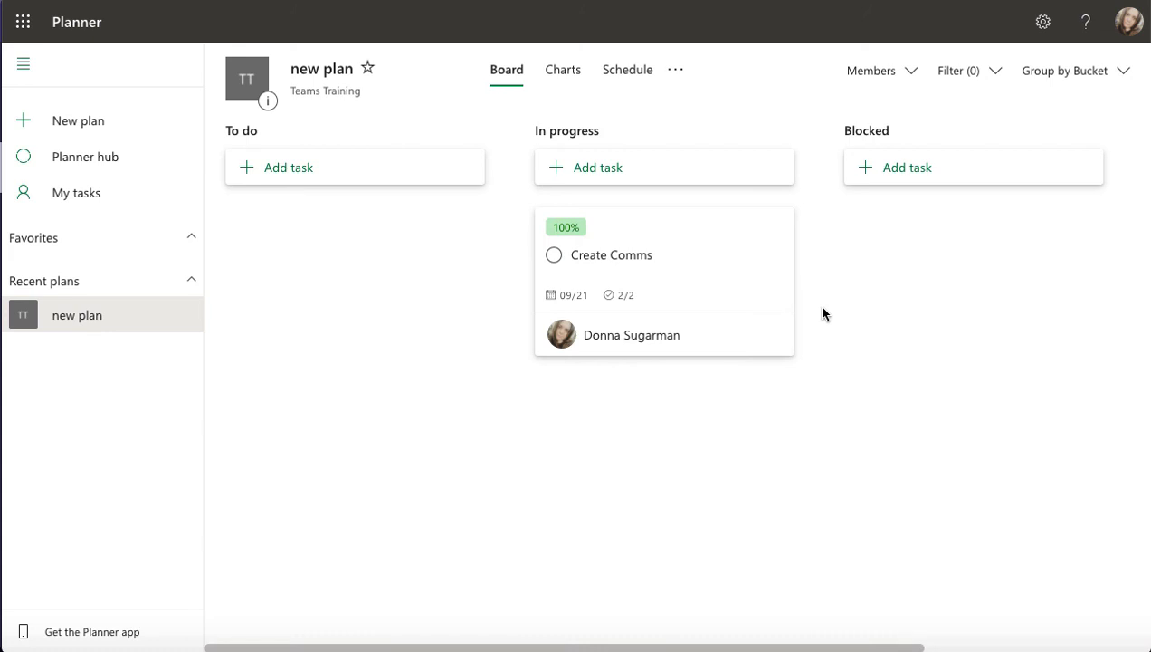
Step: Mark the Create Comms task as complete, and expand and collapse the In progress bucket's completed tasks
click(556, 259)
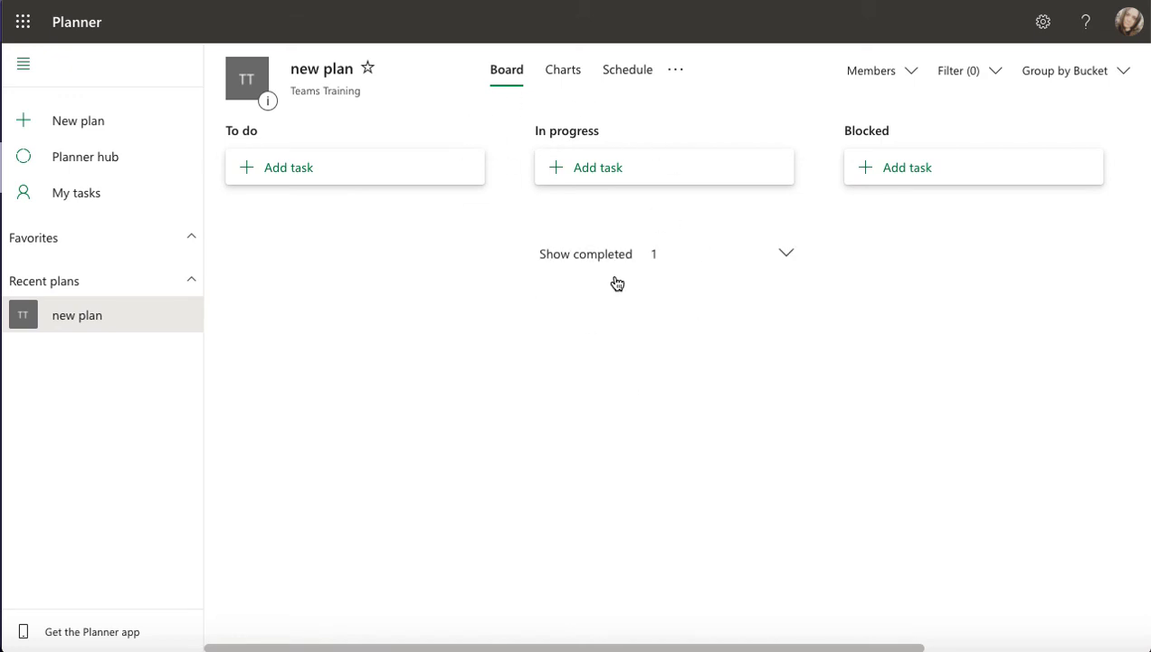
click(787, 257)
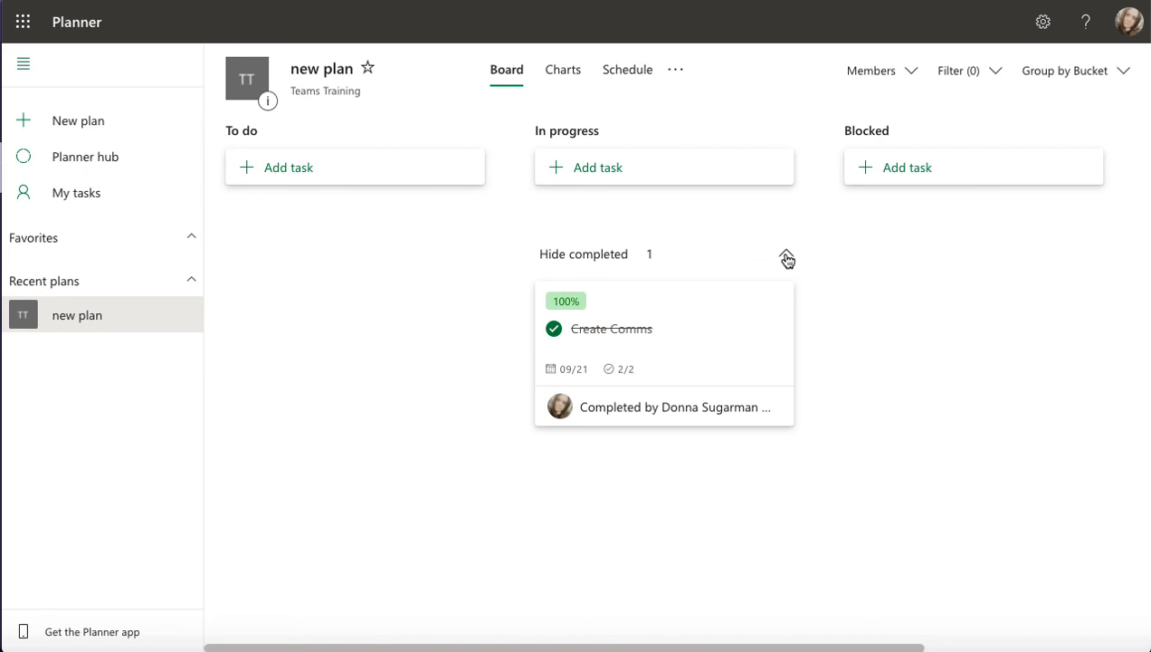
click(787, 258)
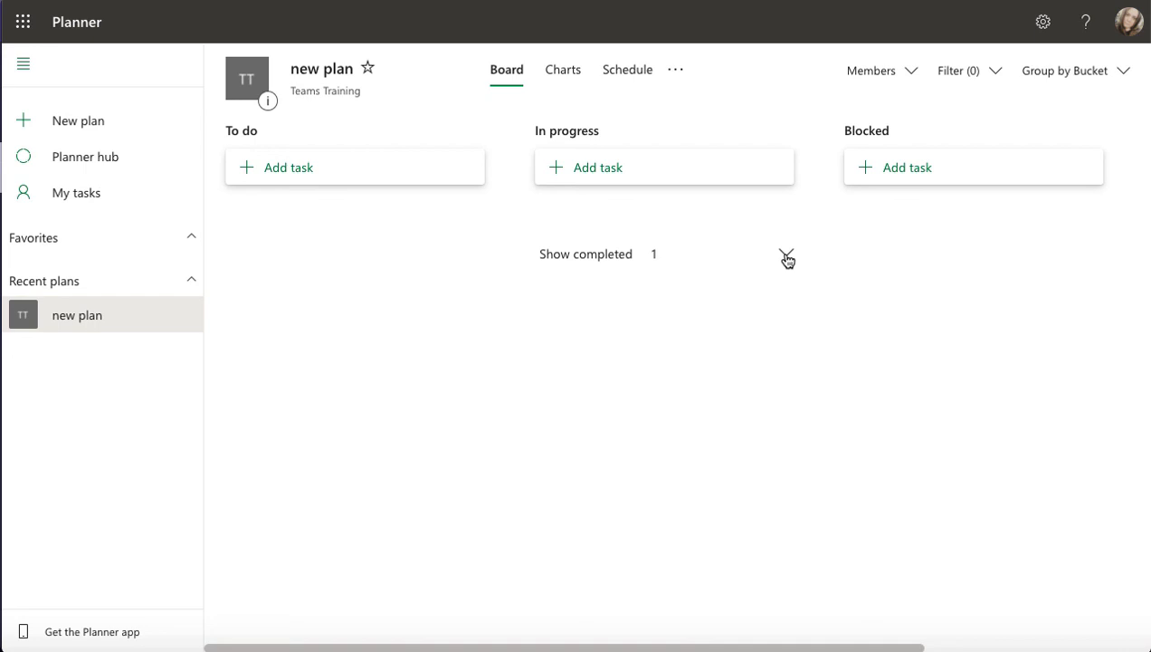
Step: Examine the plan's charts and its schedule view
click(569, 81)
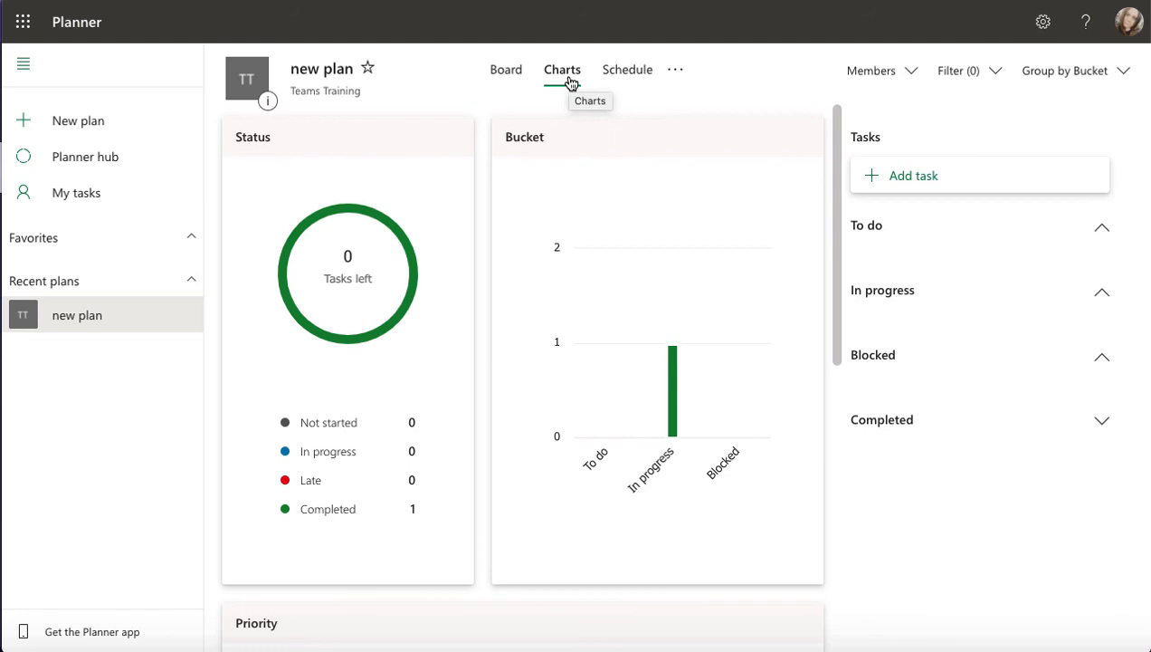
click(634, 72)
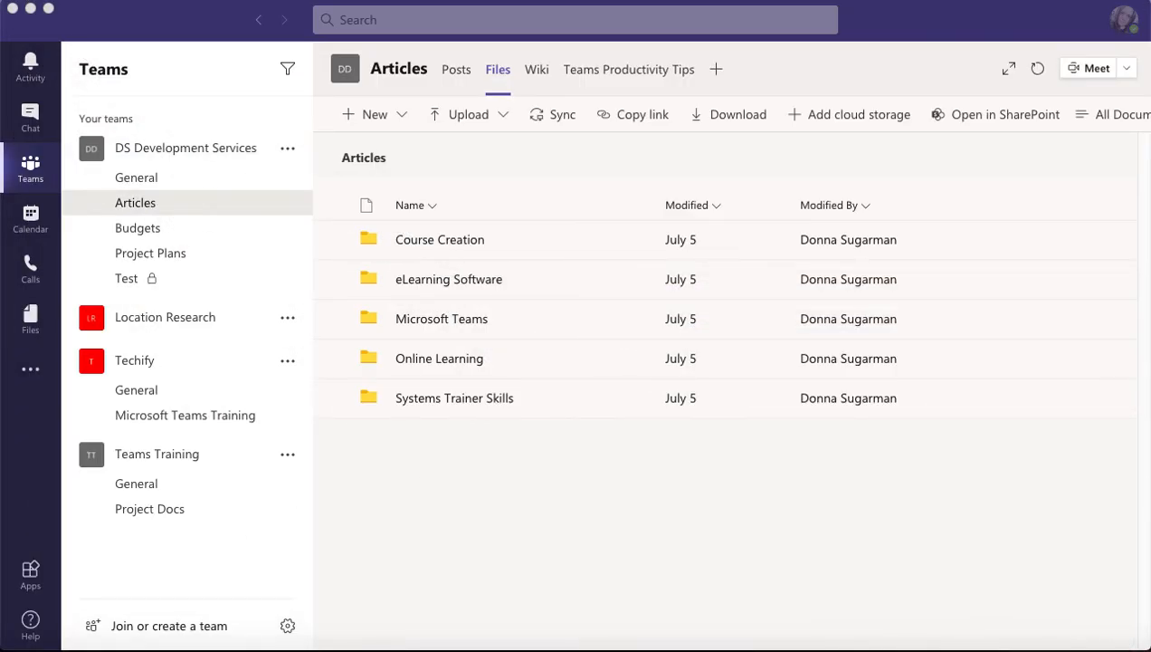
Step: Add a Planner tab to the Project Docs channel of Teams Training, using the team's existing plan "new plan" and posting about it to the channel
click(165, 457)
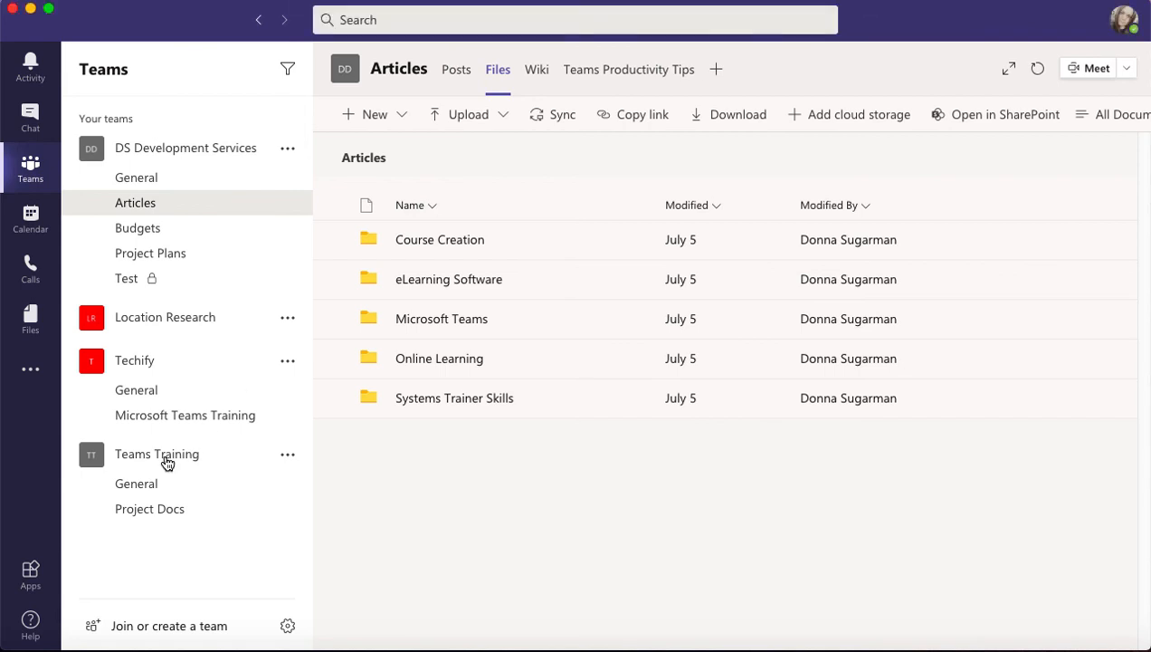
click(150, 510)
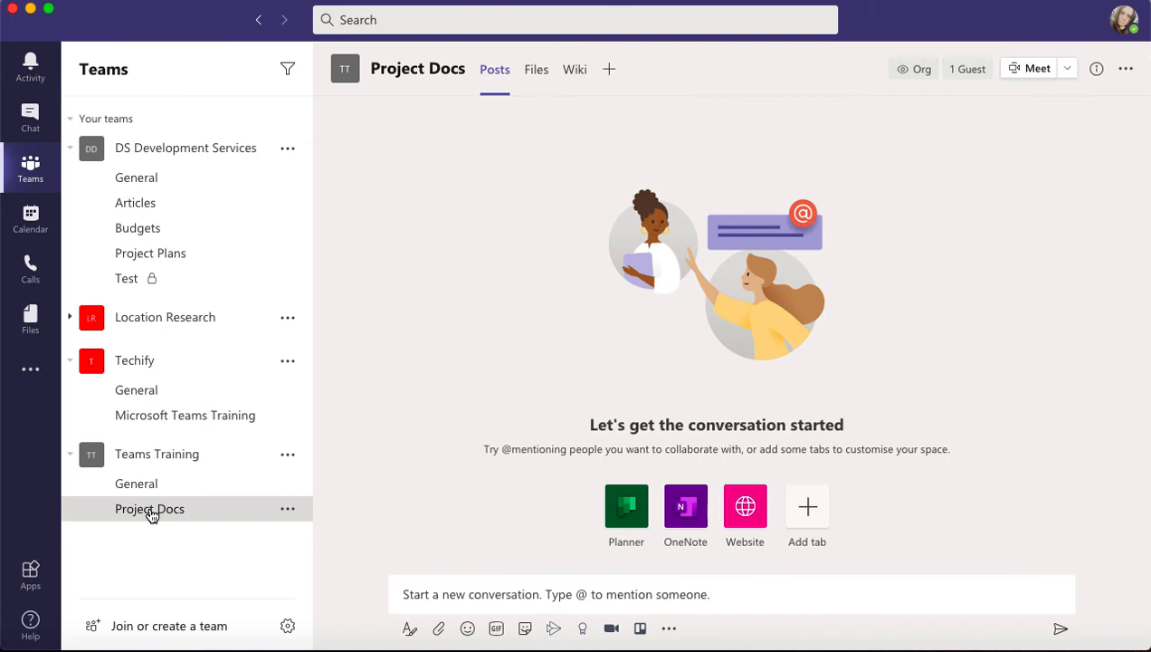
click(609, 70)
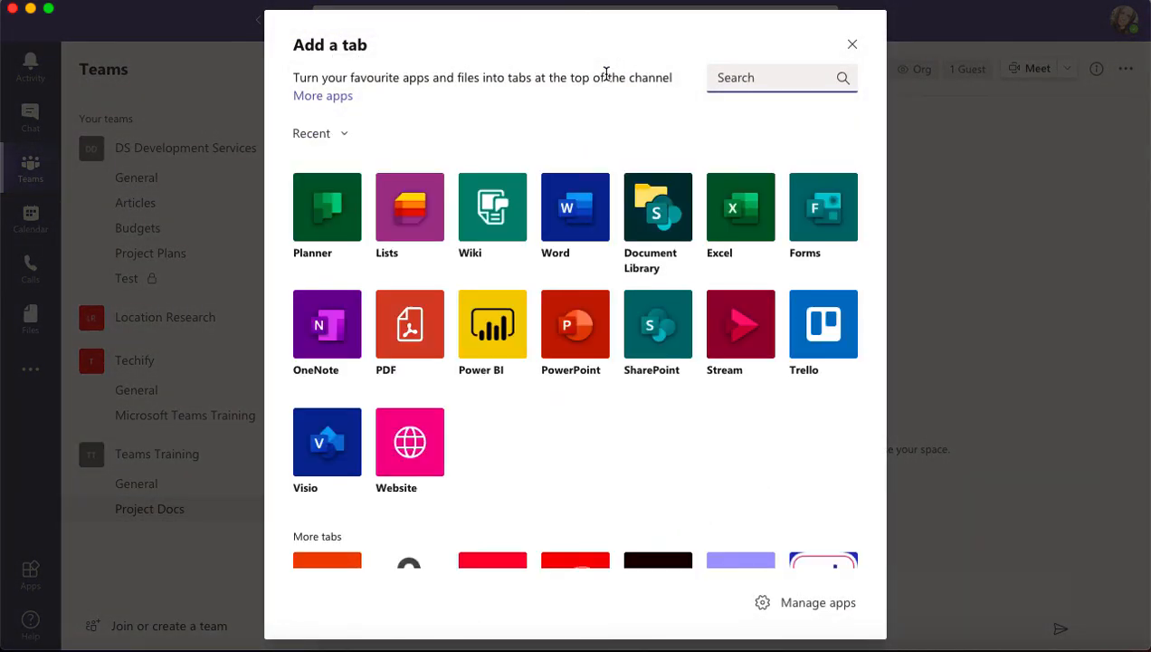
click(337, 206)
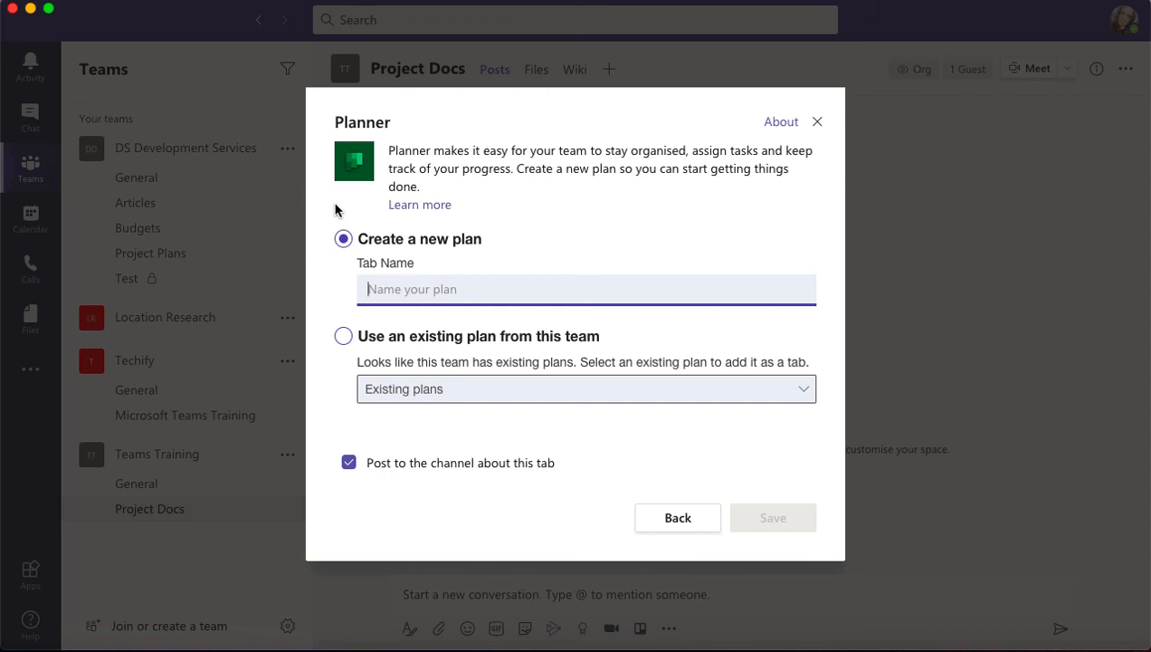
click(343, 337)
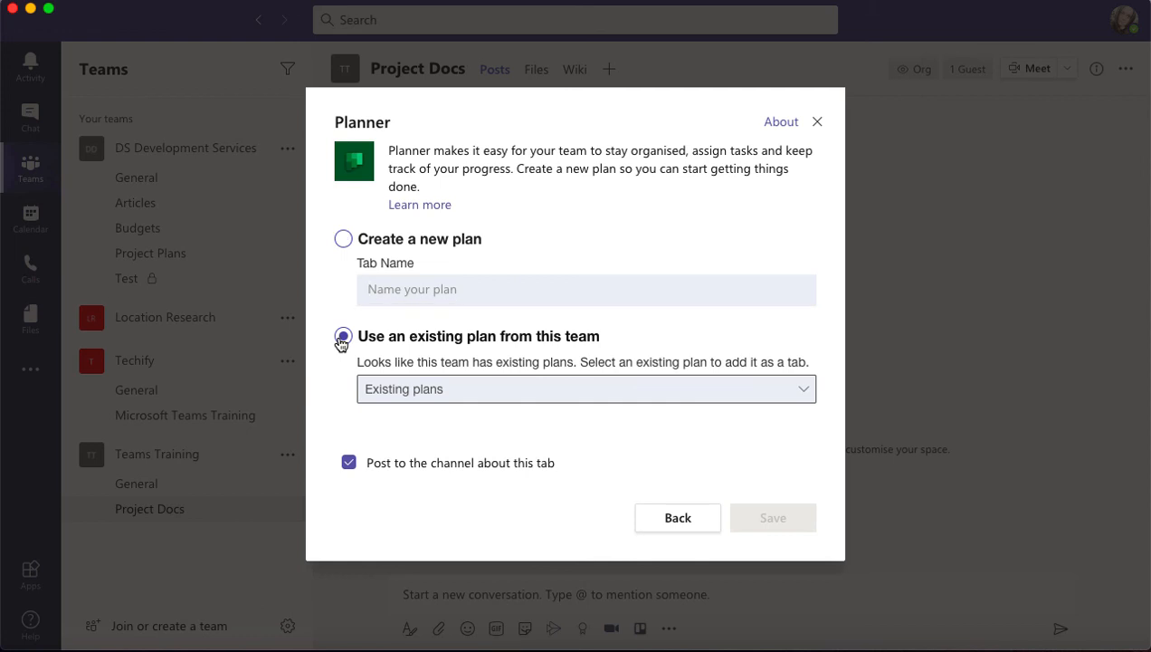
click(468, 398)
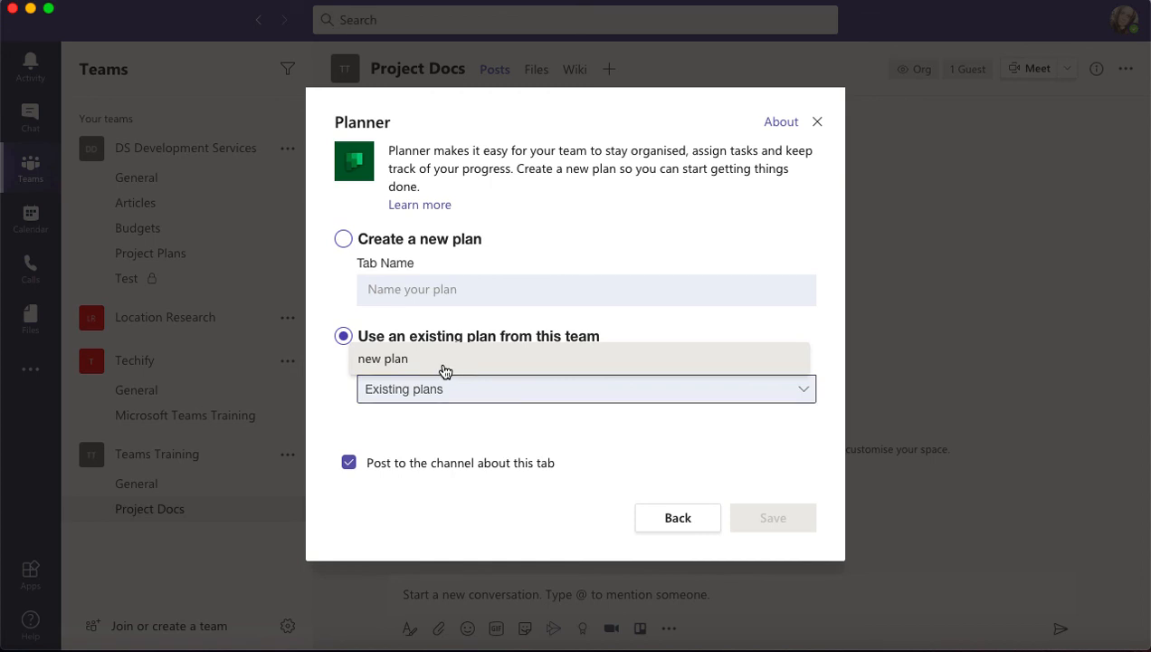
click(444, 360)
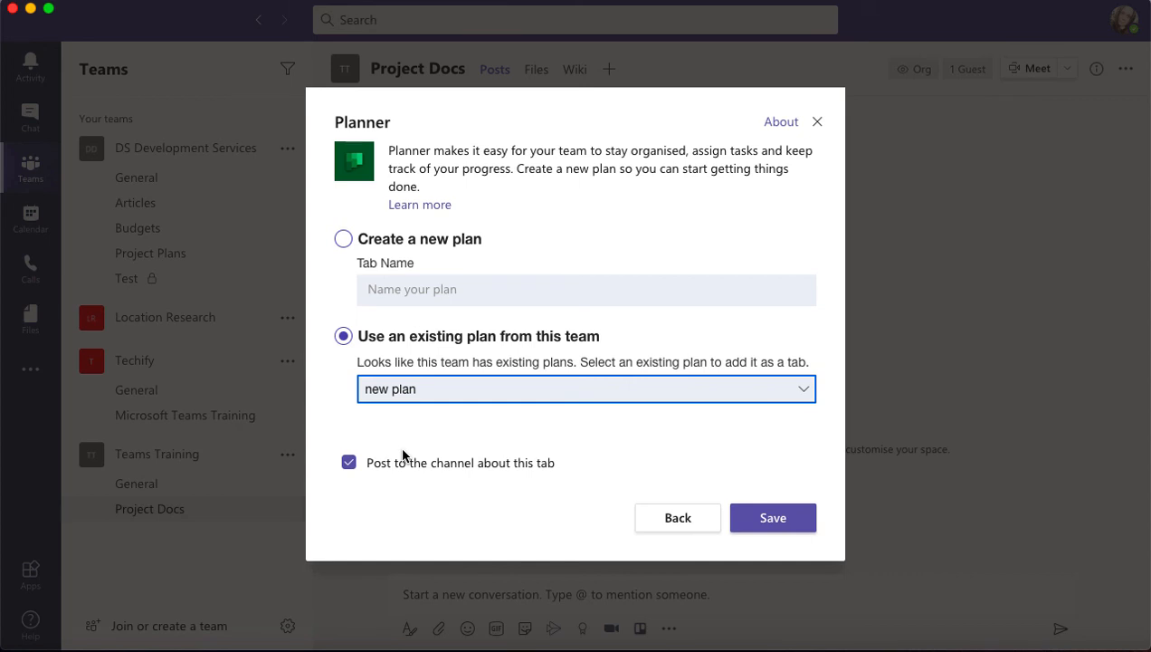
click(769, 519)
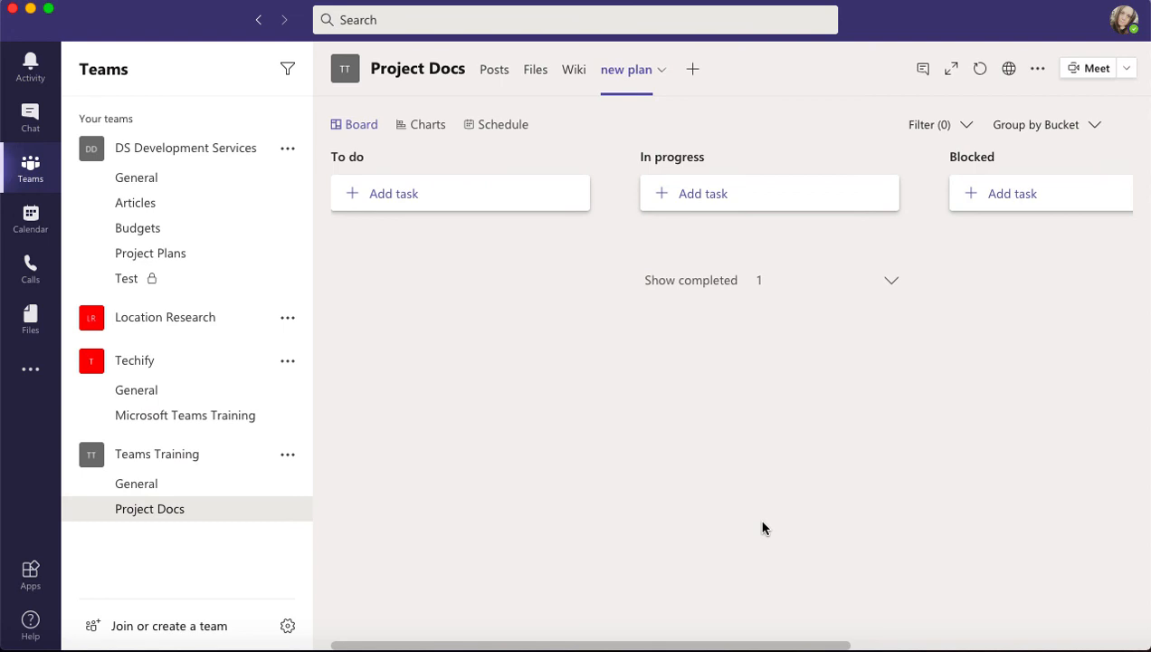
Step: Expand the completed tasks in the In progress bucket and open a new task entry in the To do bucket
click(892, 284)
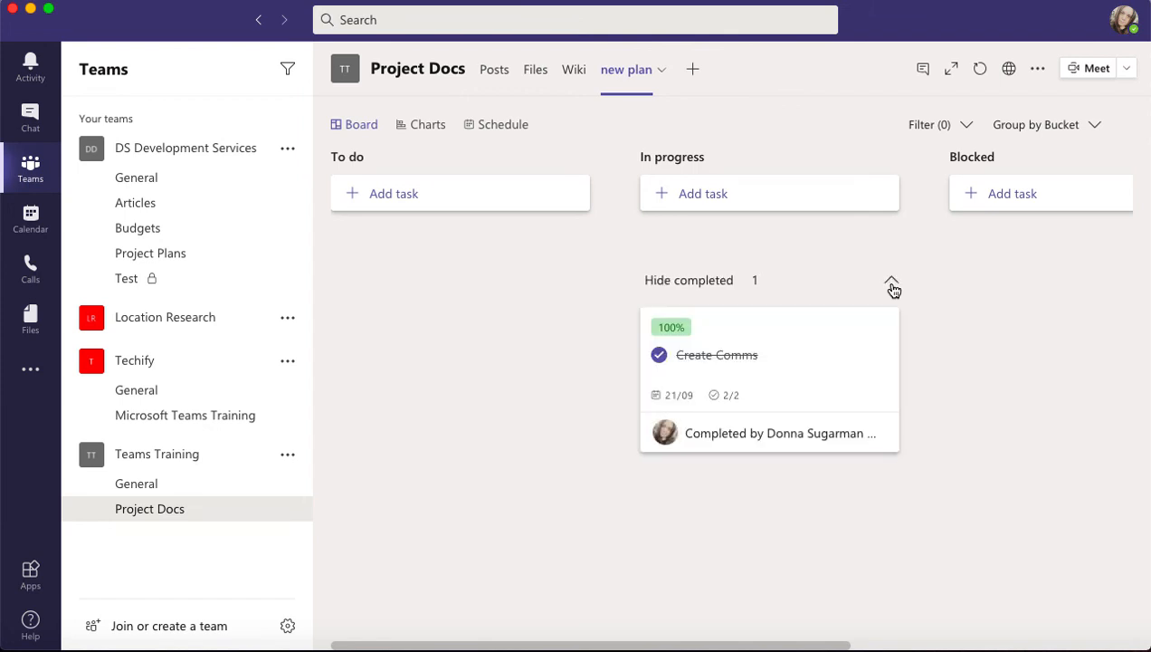
click(391, 196)
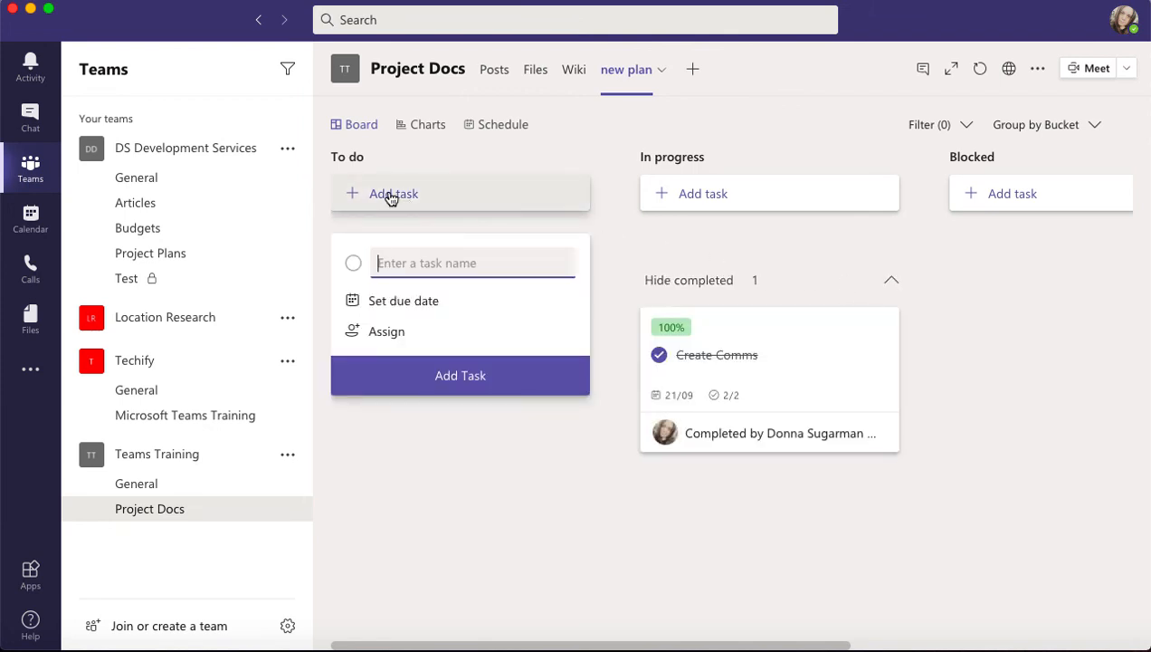